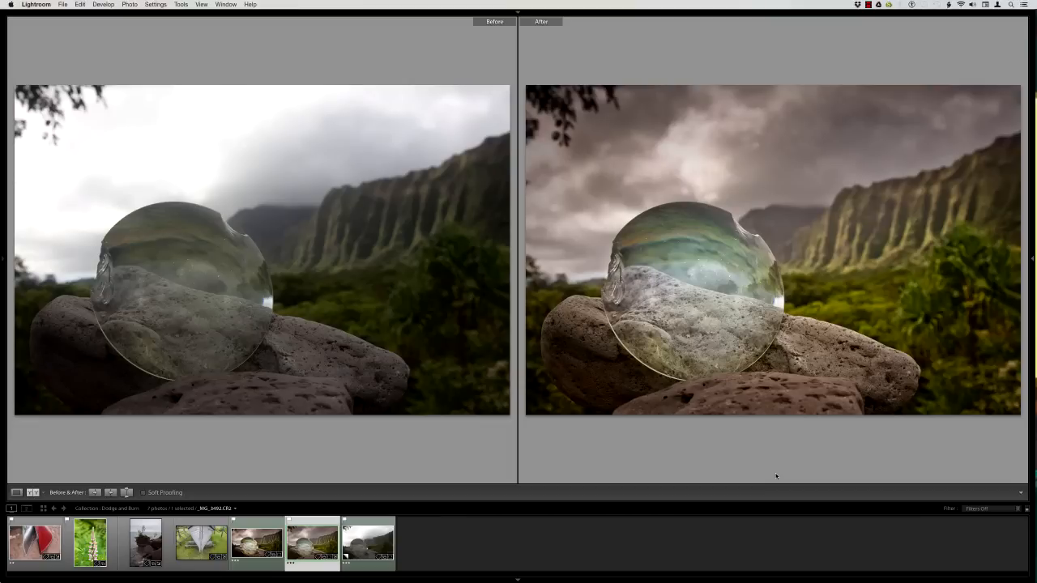
# Leave the before/after comparison, open the unedited virtual copy of the glass disc photo, and show the side panels with the adjustments column widened.
pyautogui.press('y')
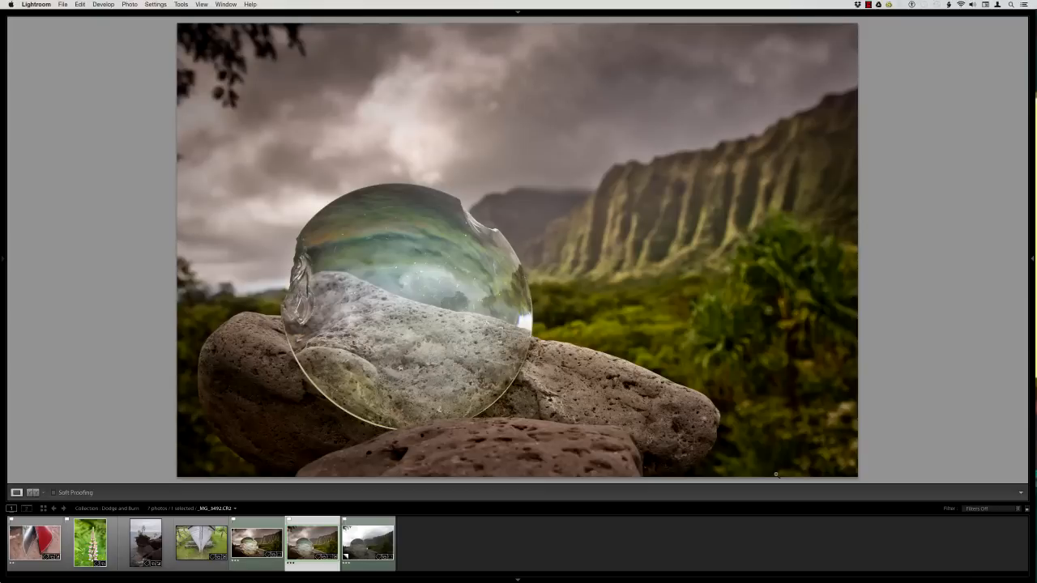
pyautogui.click(373, 549)
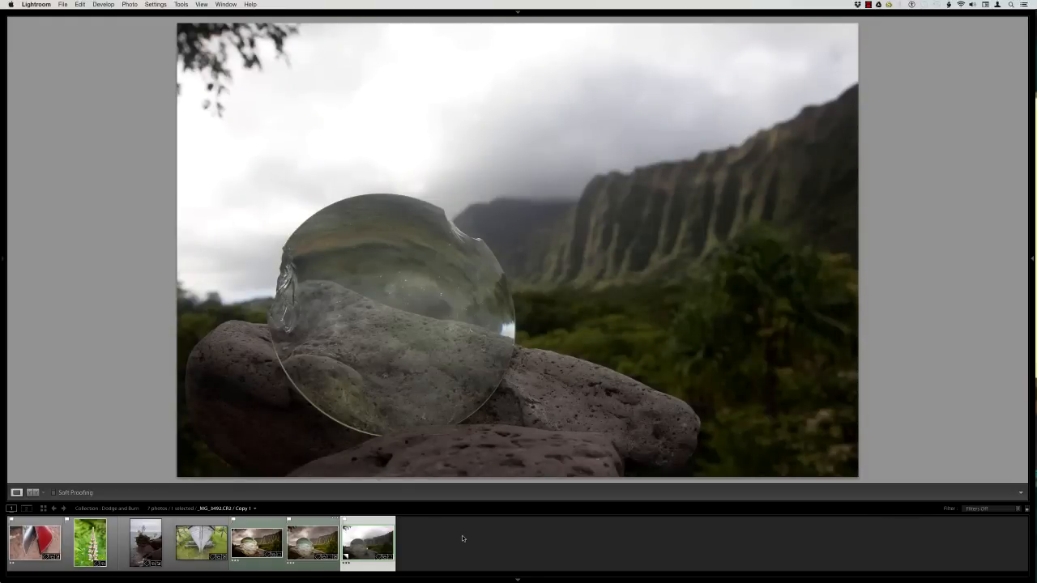
pyautogui.press('Tab')
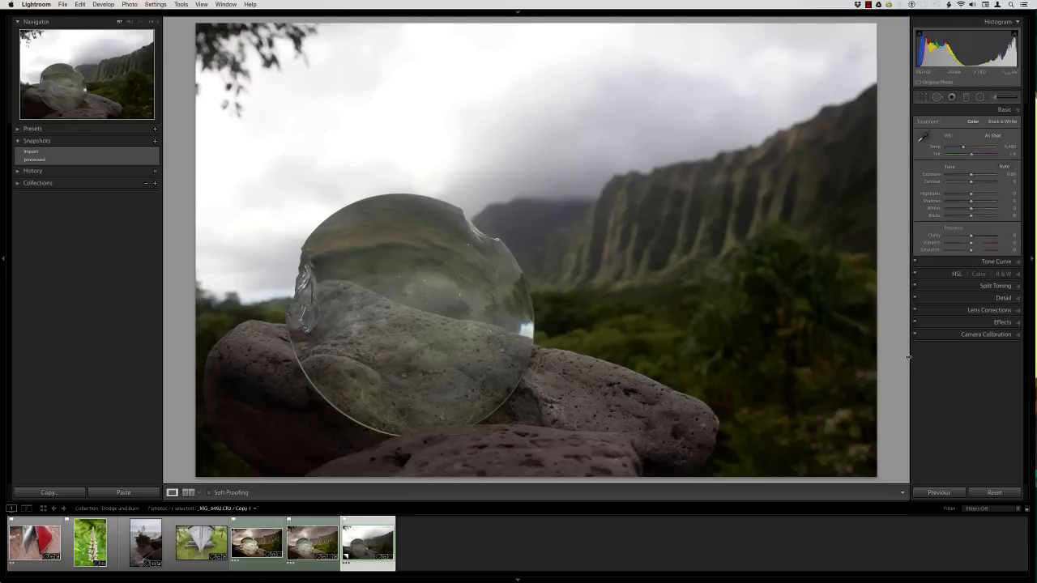
pyautogui.moveTo(910, 359); pyautogui.dragTo(874, 359)
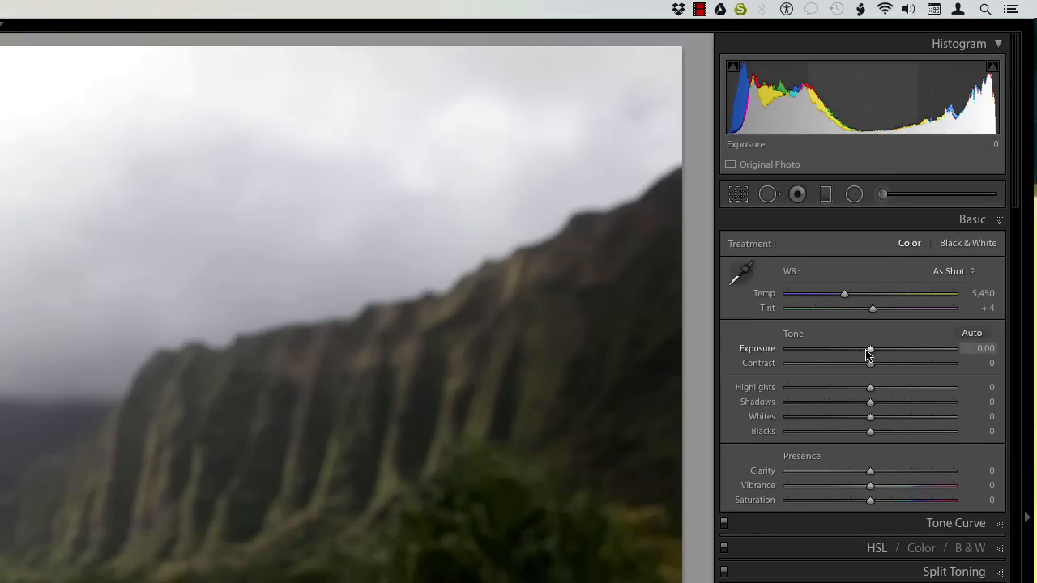
# Try a strong overall darkening of the photo with an exposure of about −2.50 and reset the exposure.
pyautogui.moveTo(869, 351); pyautogui.dragTo(831, 351)
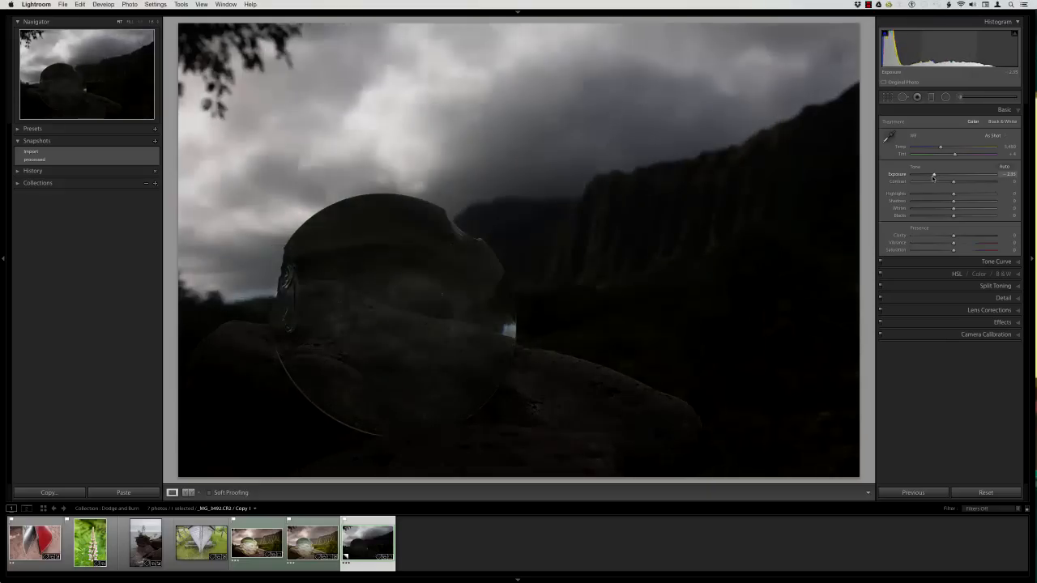
pyautogui.moveTo(934, 177); pyautogui.dragTo(931, 177)
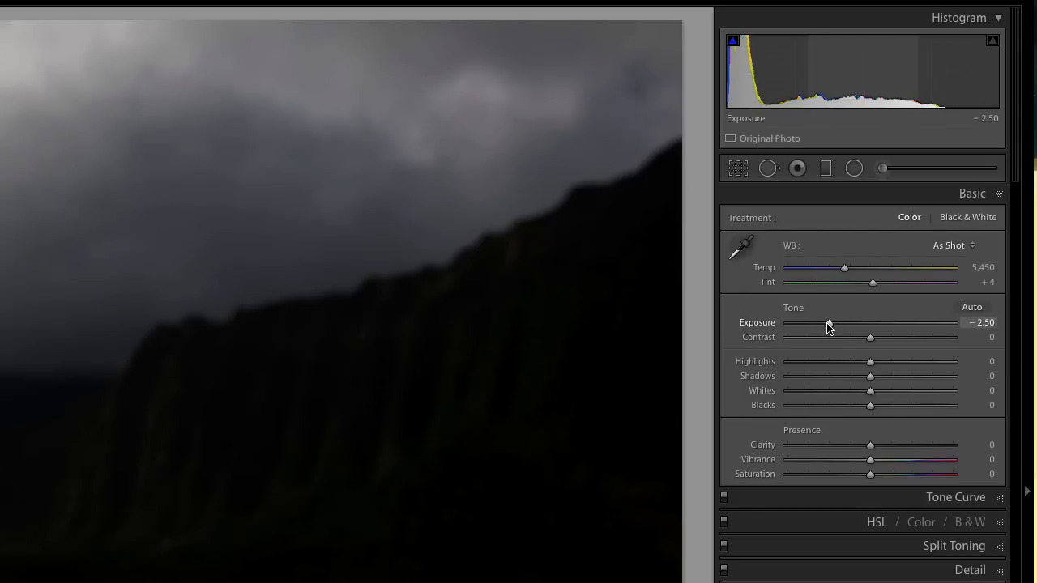
pyautogui.click(933, 175)
pyautogui.doubleClick(826, 324)
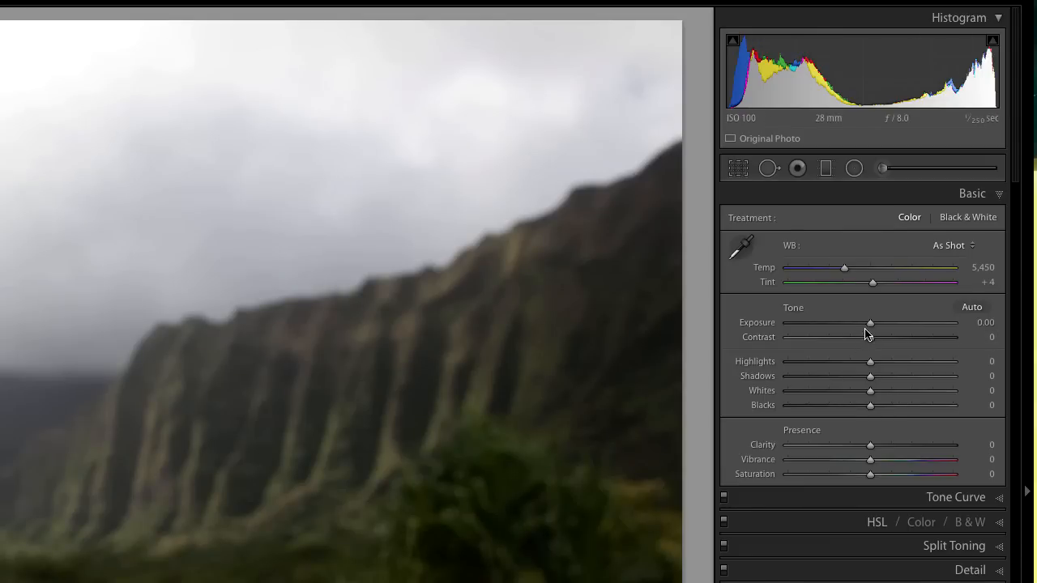
# Try exposure −0.50, contrast +39, highlights −35, shadows +56, blacks +19, vibrance +25 and saturation +63, and reset all tone and presence values.
pyautogui.moveTo(868, 329); pyautogui.dragTo(903, 339)
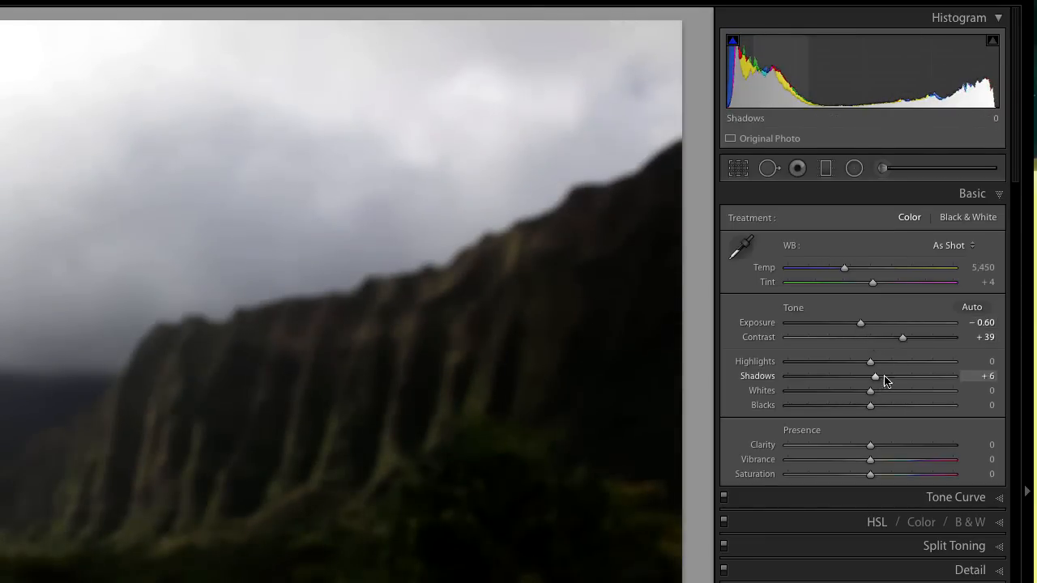
pyautogui.moveTo(873, 377); pyautogui.dragTo(901, 377)
pyautogui.moveTo(868, 411); pyautogui.dragTo(840, 364)
pyautogui.moveTo(860, 324)
pyautogui.mouseDown()
pyautogui.moveTo(852, 327)
pyautogui.moveTo(862, 327)
pyautogui.mouseUp()
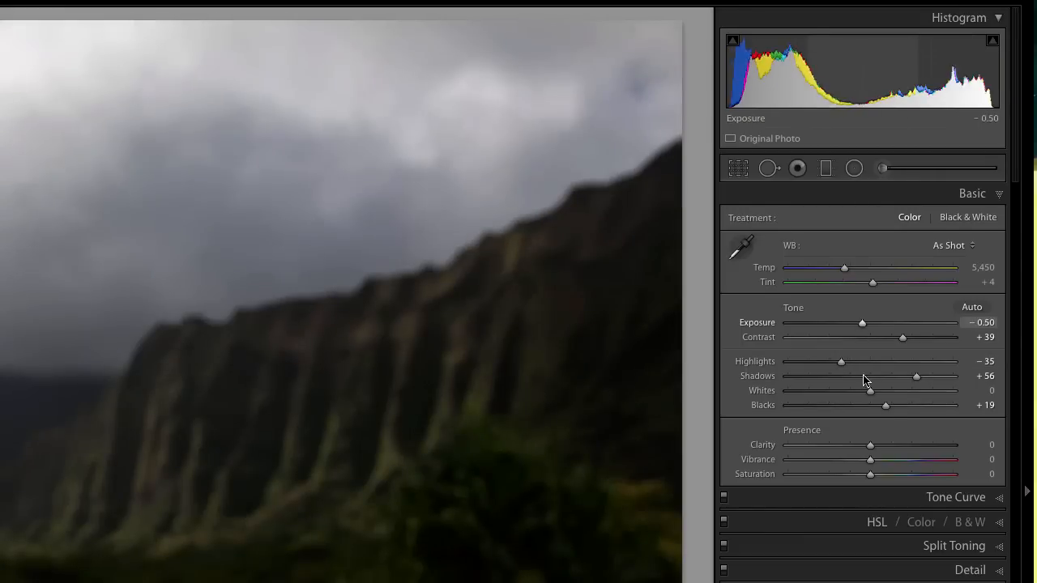
pyautogui.moveTo(888, 475); pyautogui.dragTo(922, 475)
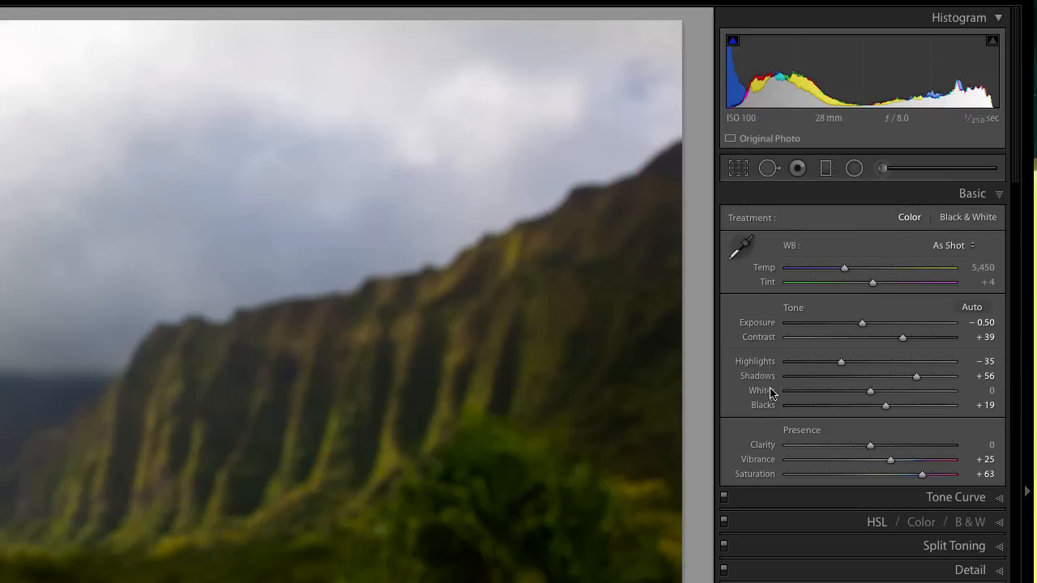
pyautogui.doubleClick(797, 311)
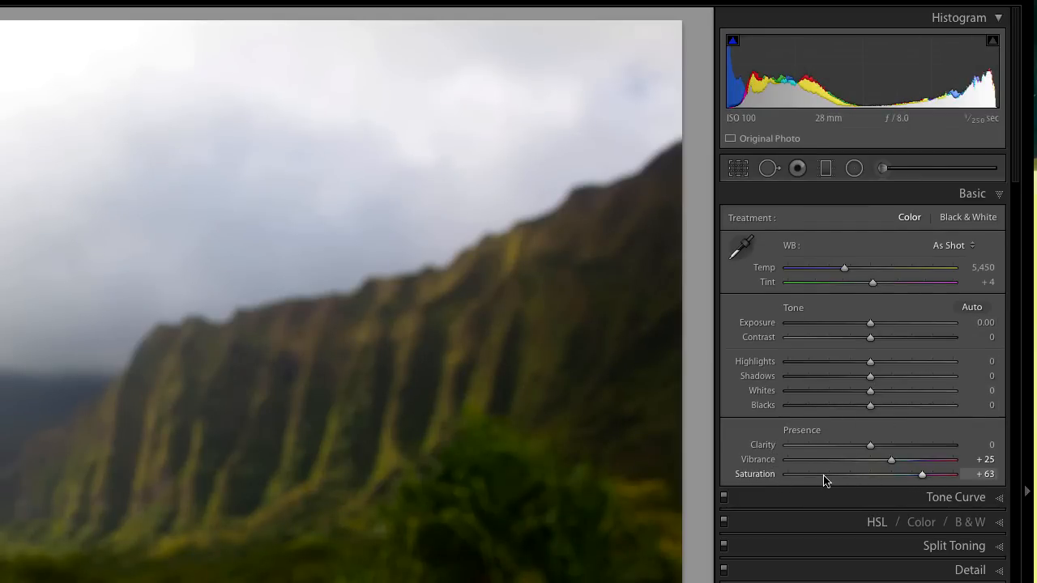
pyautogui.doubleClick(810, 433)
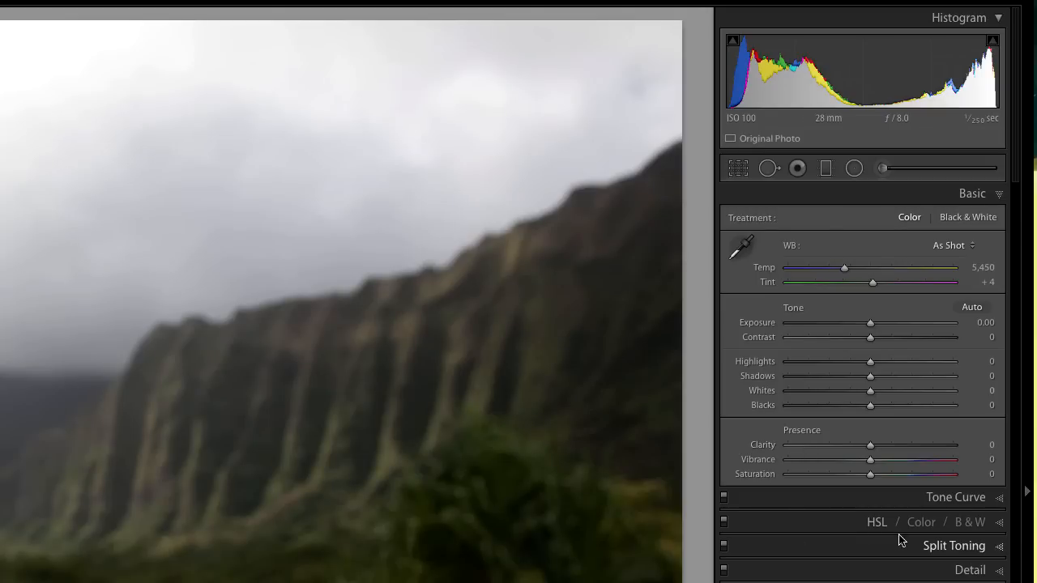
# Try a tone curve with highlights +40, lights +37, darks +42 and shadows −38, and reset all its regions.
pyautogui.click(992, 502)
pyautogui.moveTo(871, 416); pyautogui.dragTo(835, 459)
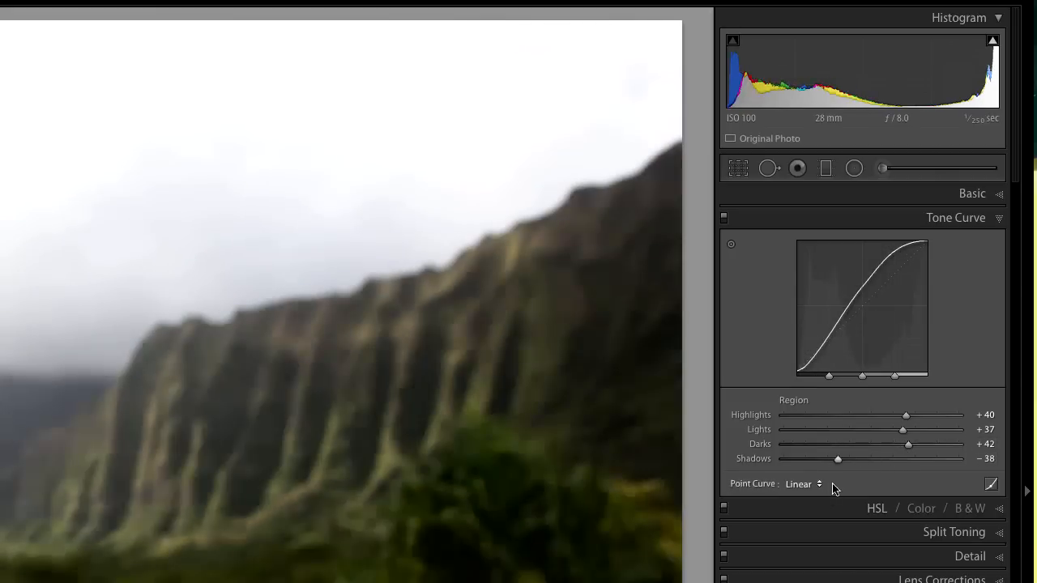
pyautogui.doubleClick(799, 403)
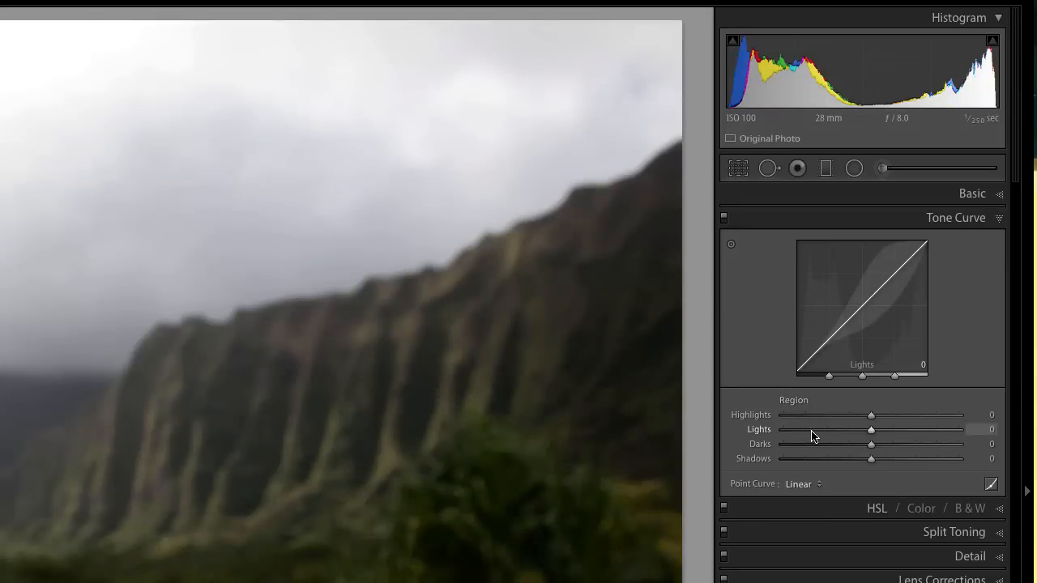
# Try the tone curve's lights at +34 and highlights at about +35 separately, resetting each of them.
pyautogui.moveTo(875, 430); pyautogui.dragTo(889, 427)
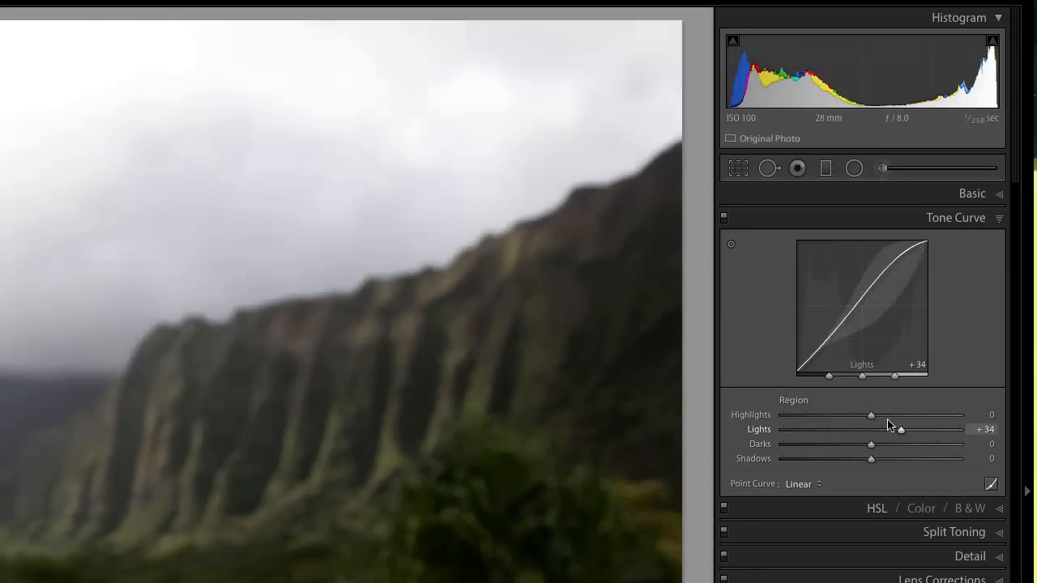
pyautogui.click(901, 415)
pyautogui.doubleClick(901, 429)
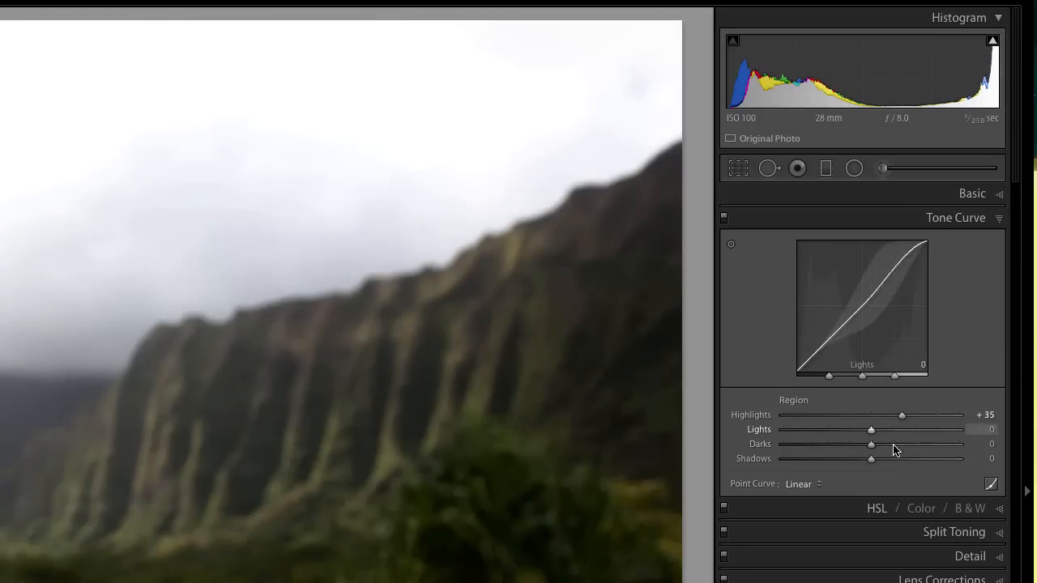
pyautogui.moveTo(902, 417); pyautogui.dragTo(900, 416)
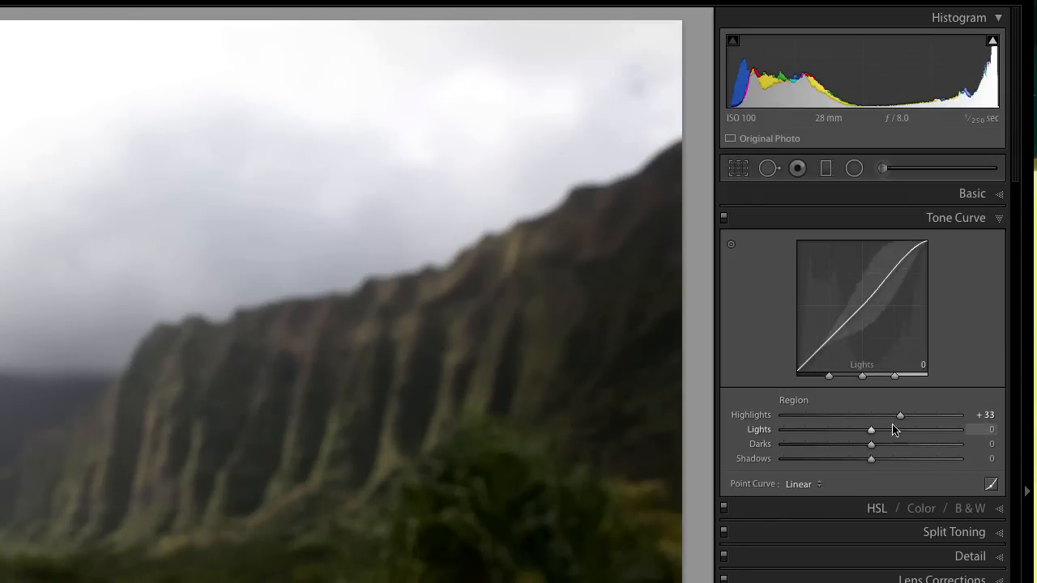
pyautogui.doubleClick(900, 416)
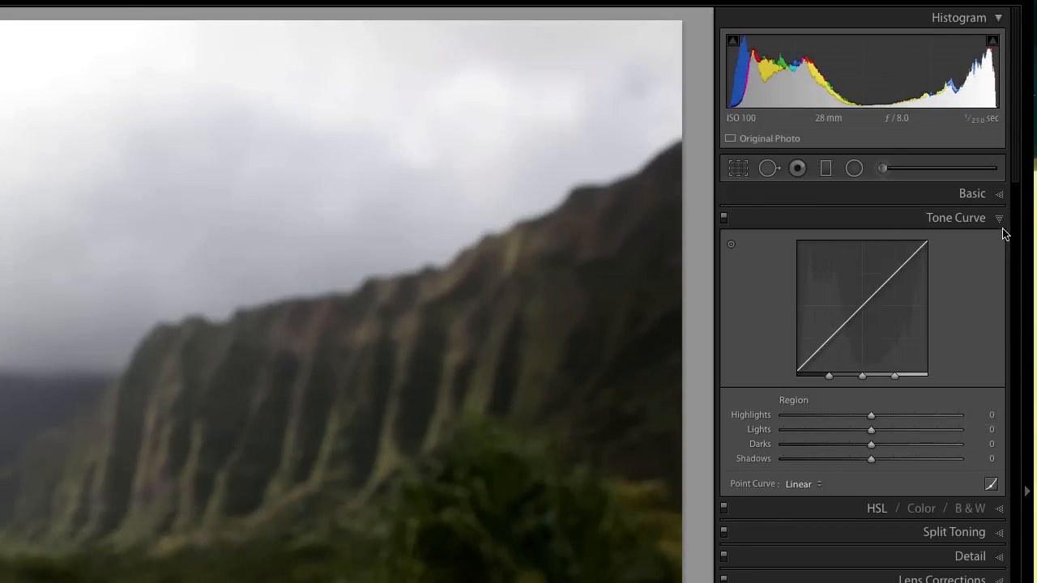
# Return to the basic adjustments and set exposure to −0.55, shadows to +62 and blacks to −30.
pyautogui.click(999, 221)
pyautogui.click(945, 195)
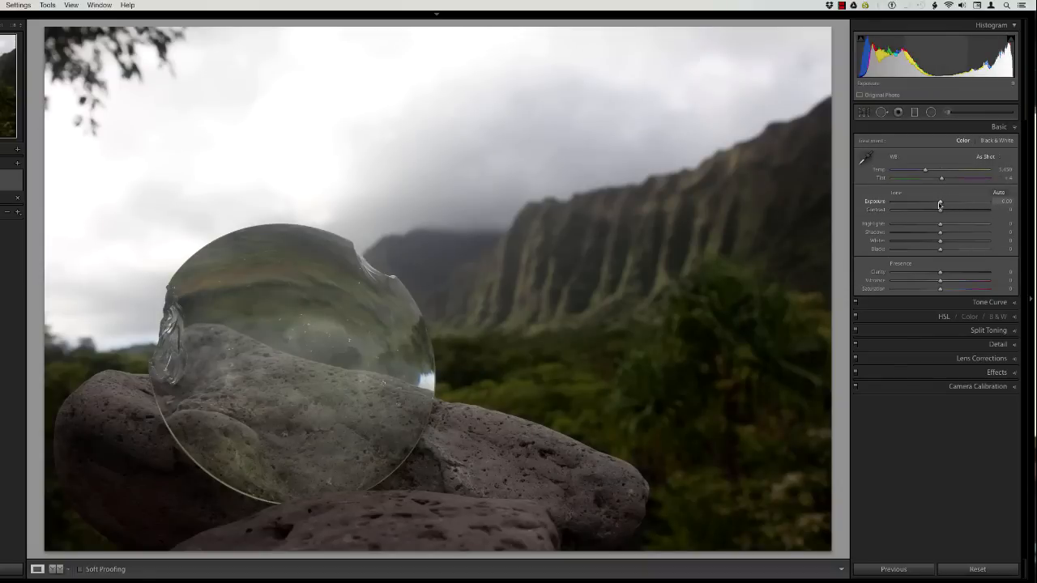
pyautogui.moveTo(939, 205); pyautogui.dragTo(936, 207)
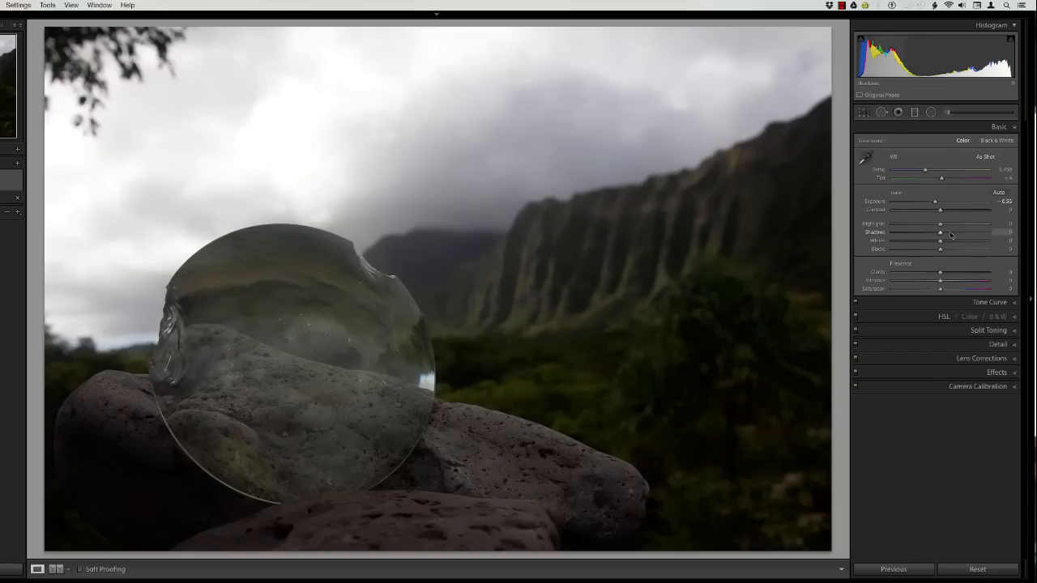
pyautogui.moveTo(952, 237); pyautogui.dragTo(970, 234)
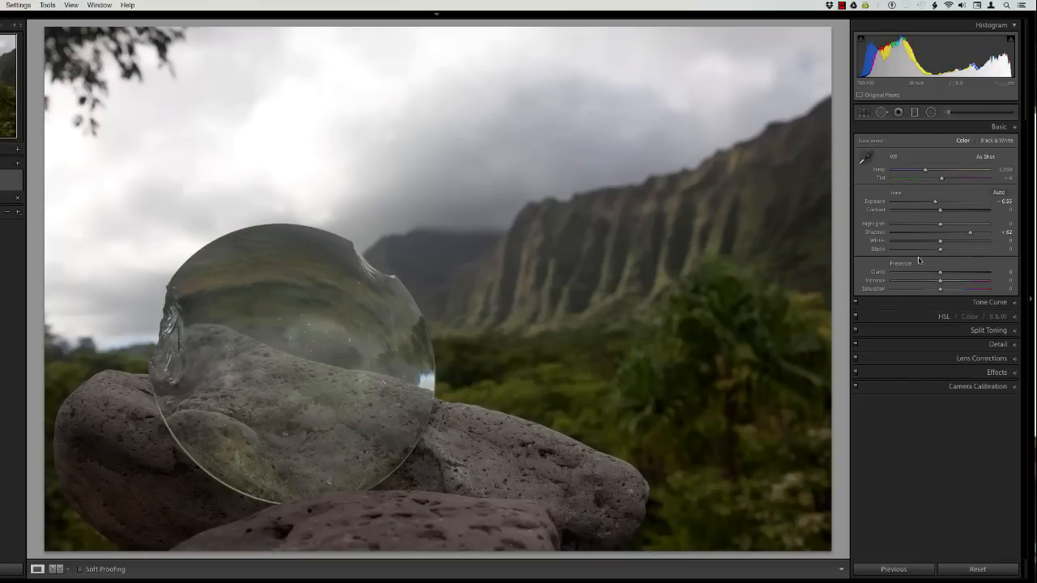
pyautogui.moveTo(940, 251); pyautogui.dragTo(924, 253)
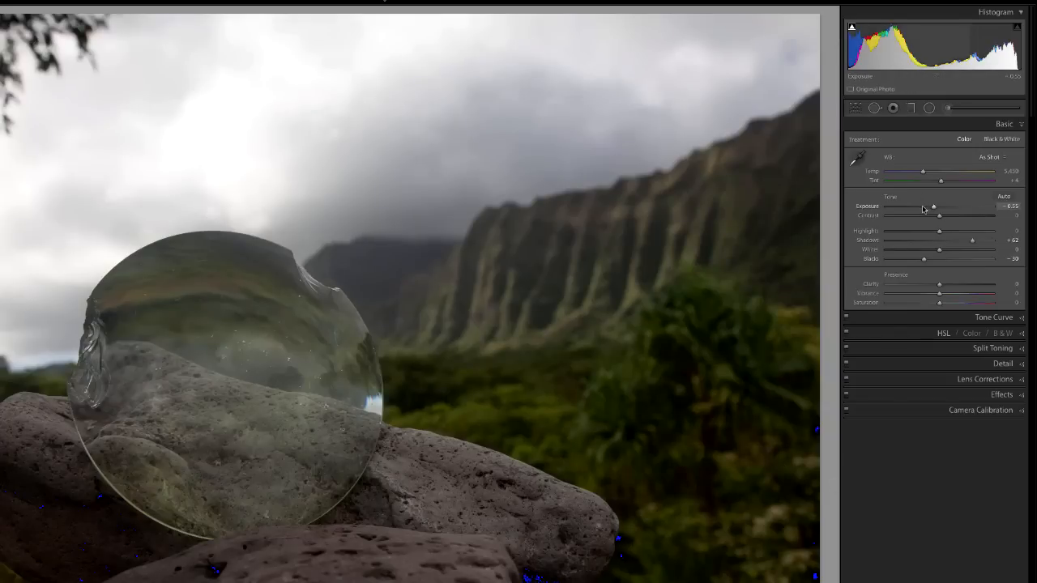
# Refine the overall tone to exposure −0.65, highlights −40 and blacks −15, trying a whites boost and resetting it.
pyautogui.moveTo(924, 209); pyautogui.dragTo(931, 209)
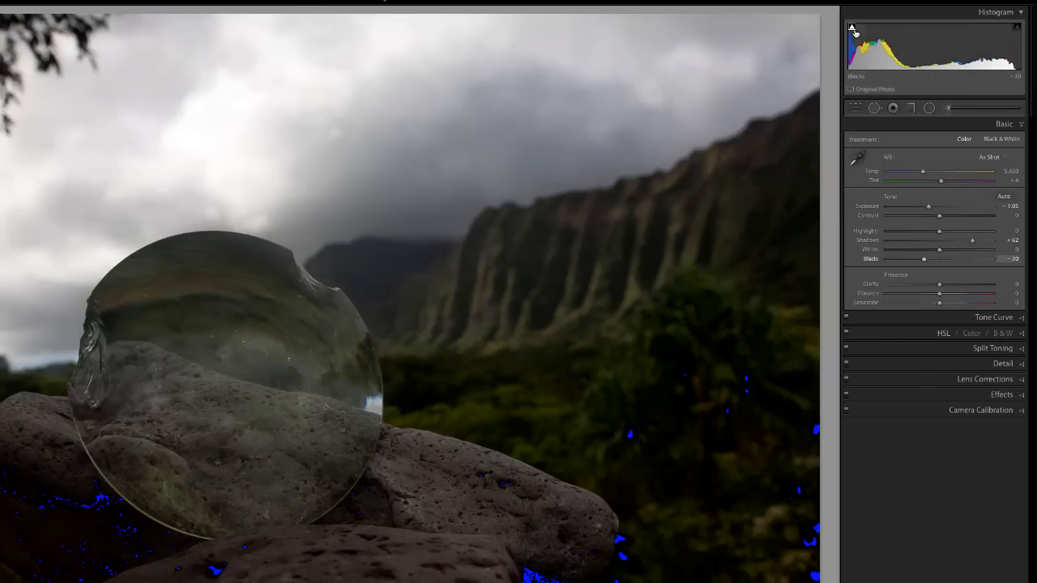
pyautogui.moveTo(923, 259); pyautogui.dragTo(933, 261)
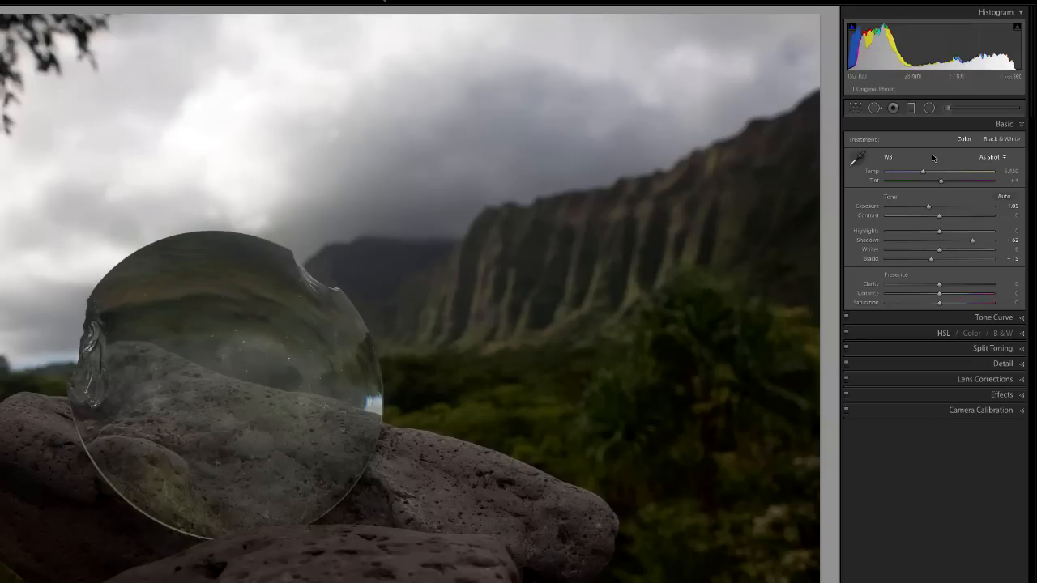
pyautogui.moveTo(944, 253); pyautogui.dragTo(961, 253)
pyautogui.doubleClick(961, 251)
pyautogui.moveTo(933, 234); pyautogui.dragTo(933, 208)
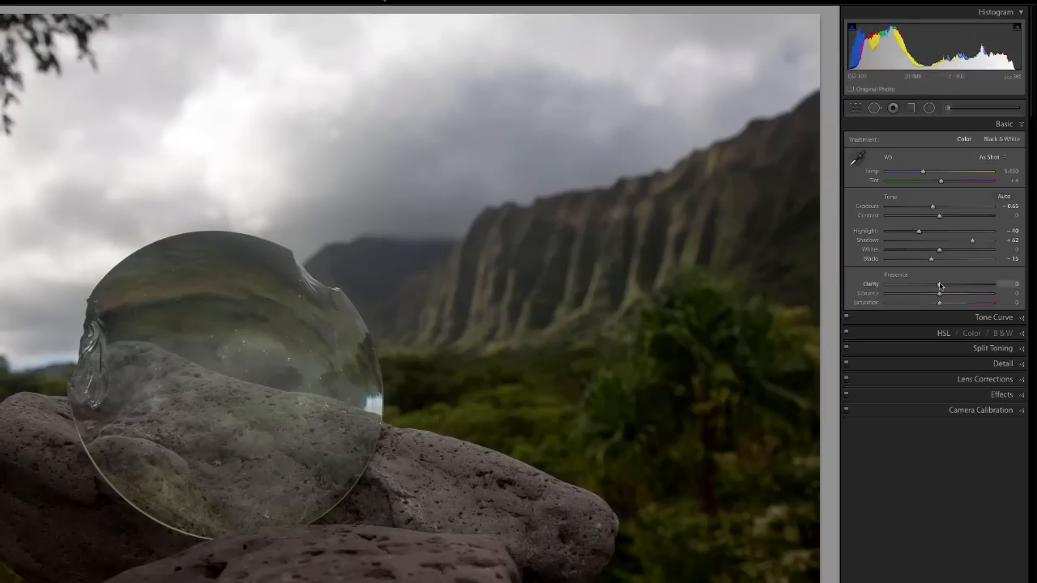
# Set clarity to +63, vibrance to +44 and saturation to −2, and collapse the basic adjustments.
pyautogui.moveTo(948, 286)
pyautogui.mouseDown()
pyautogui.moveTo(975, 285)
pyautogui.moveTo(965, 286)
pyautogui.mouseUp()
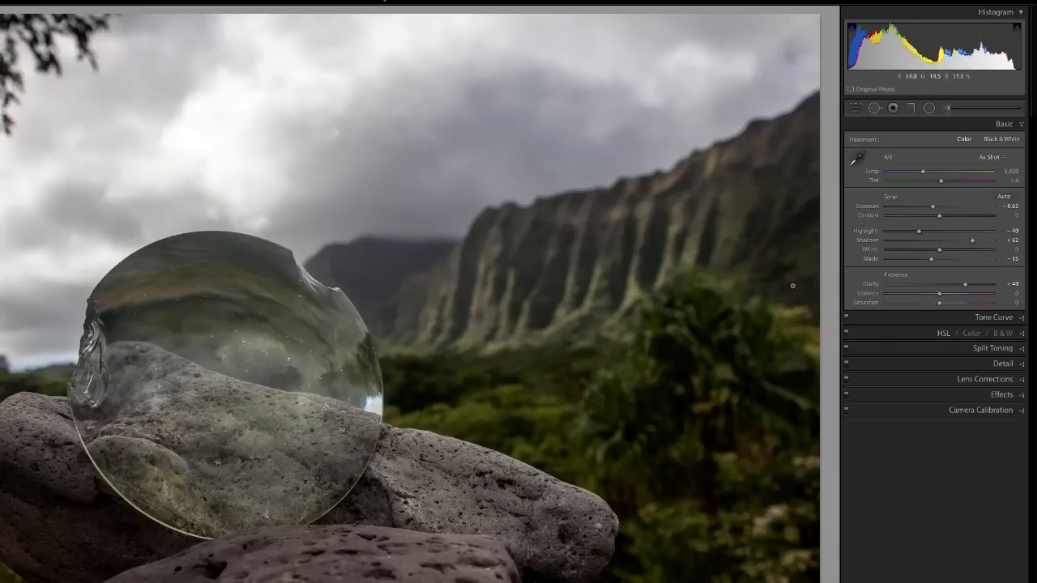
pyautogui.moveTo(965, 284)
pyautogui.mouseDown()
pyautogui.moveTo(942, 286)
pyautogui.moveTo(972, 286)
pyautogui.moveTo(938, 305)
pyautogui.moveTo(964, 297)
pyautogui.mouseUp()
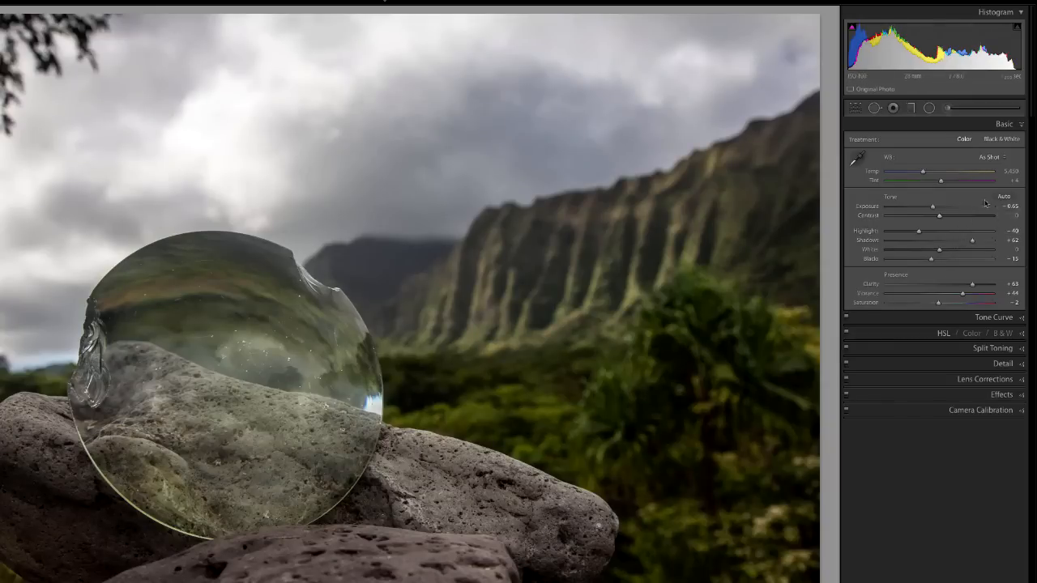
pyautogui.click(1020, 126)
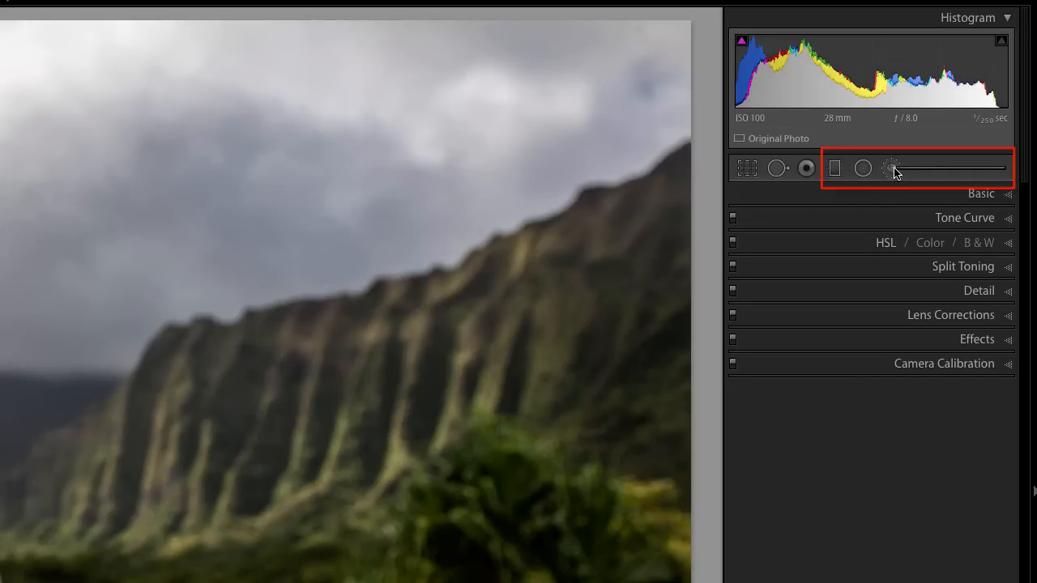
# Add a graduated filter with all effects reset except exposure −1.01, running from the sky above the distant mountain down to the foliage.
pyautogui.click(834, 171)
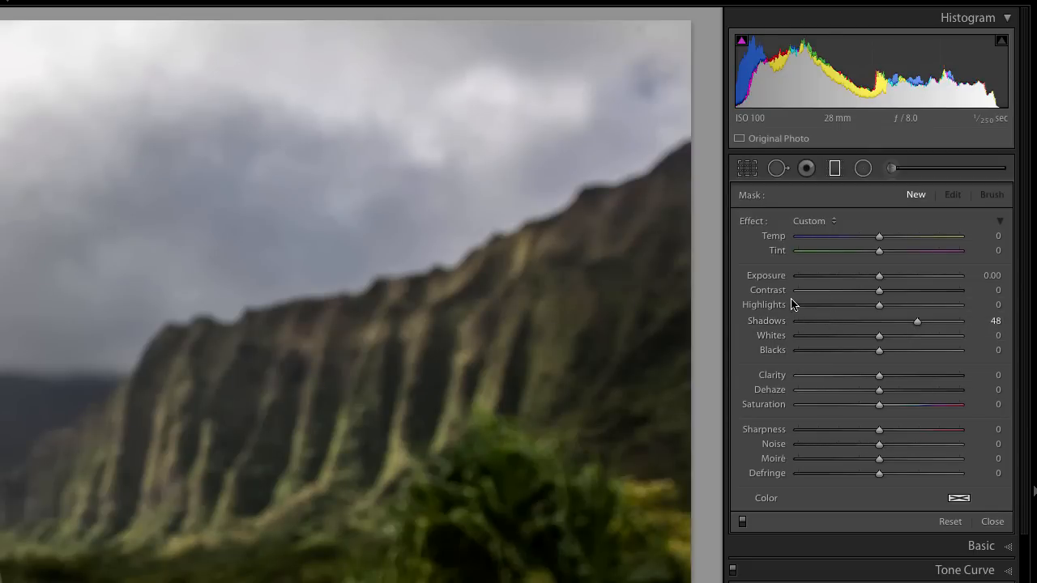
pyautogui.doubleClick(751, 224)
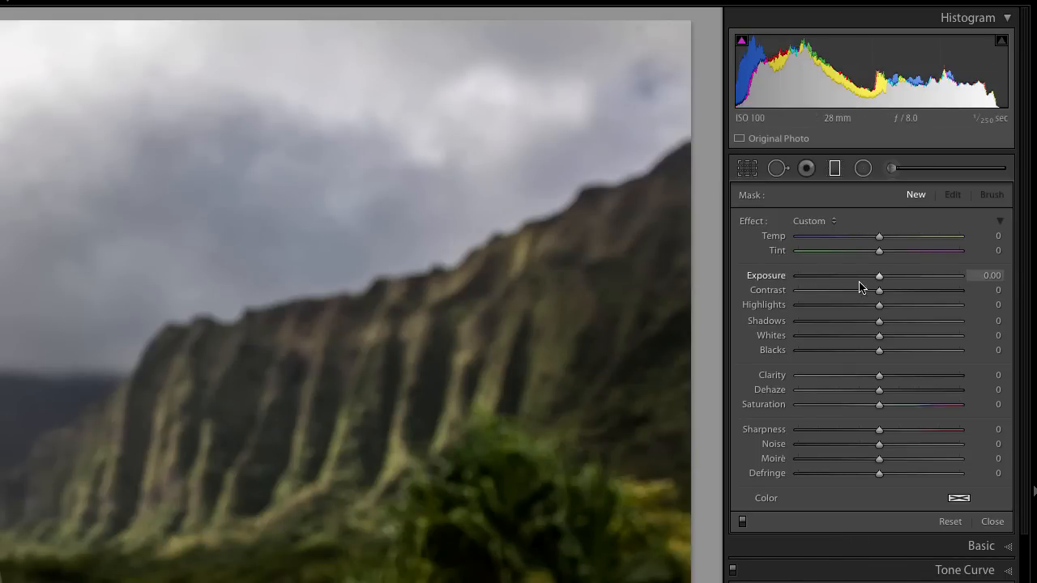
pyautogui.moveTo(875, 280); pyautogui.dragTo(858, 280)
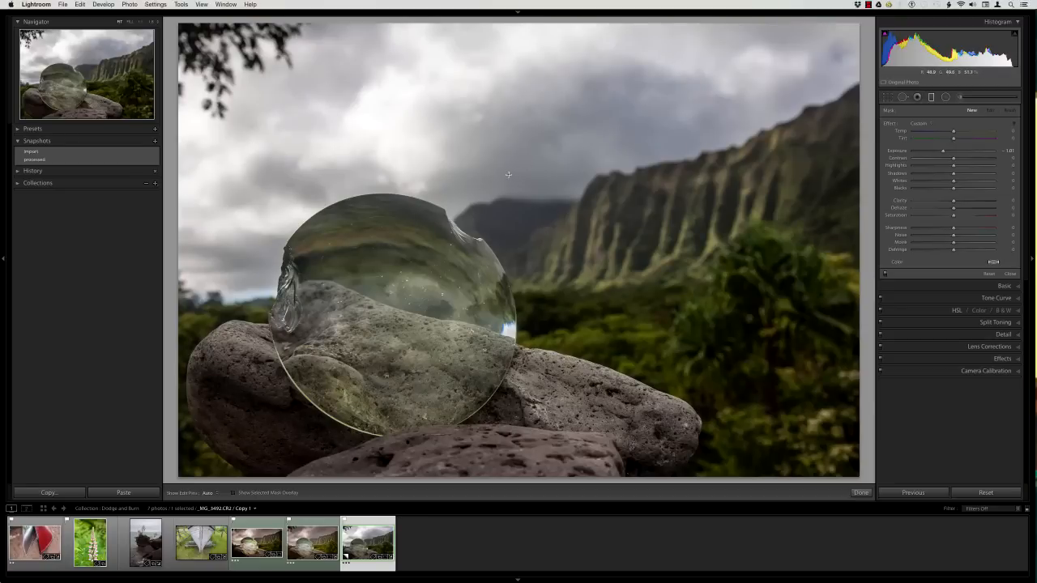
pyautogui.moveTo(520, 182); pyautogui.dragTo(585, 344)
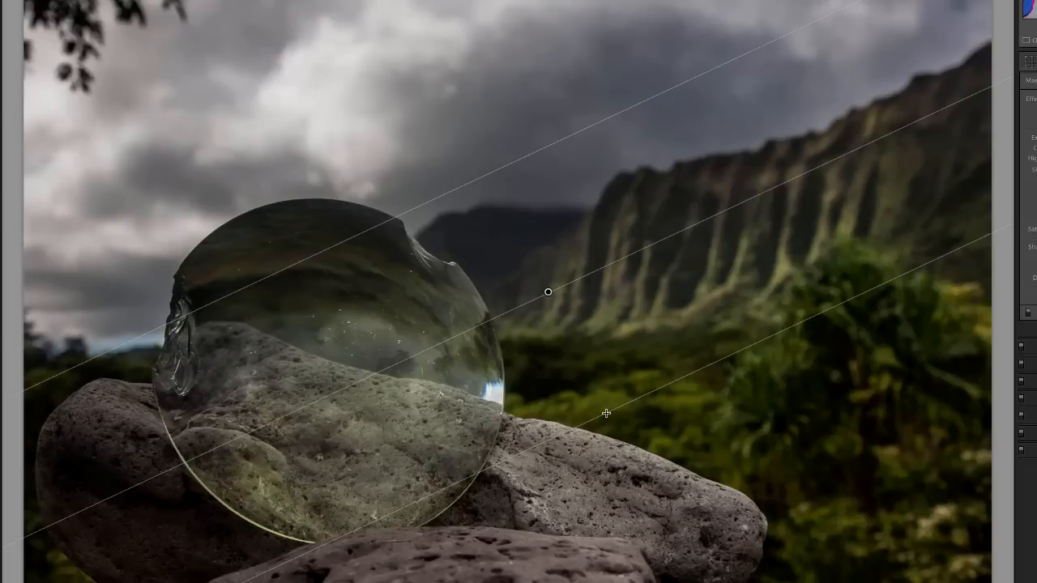
# Rotate and reposition the gradient to follow the mountain ridge's slope, and set its exposure to −0.72 and highlights to −49.
pyautogui.moveTo(606, 413); pyautogui.dragTo(653, 398)
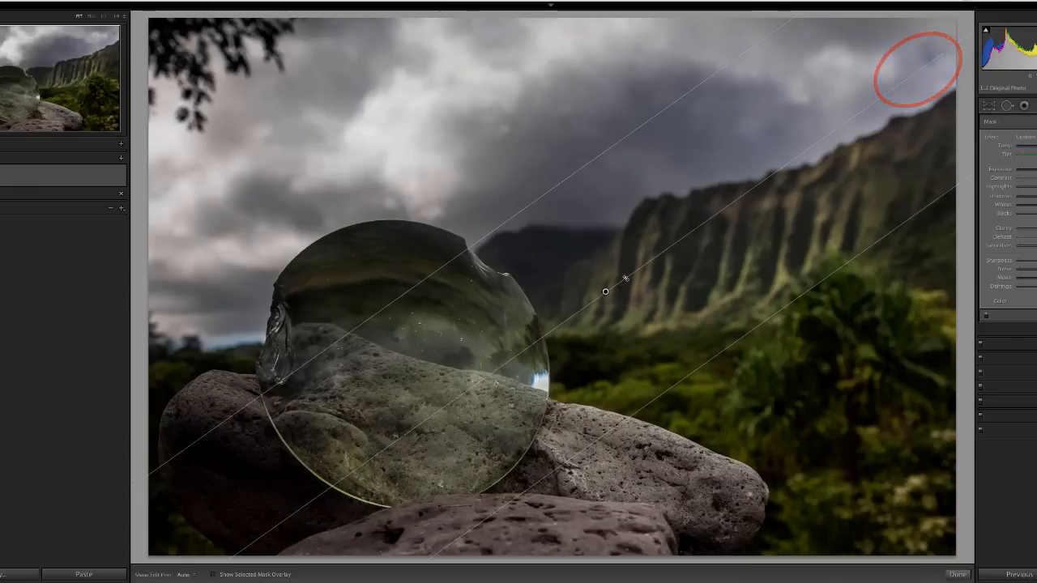
pyautogui.moveTo(625, 275)
pyautogui.mouseDown()
pyautogui.moveTo(922, 50)
pyautogui.moveTo(954, 119)
pyautogui.mouseUp()
pyautogui.moveTo(604, 294); pyautogui.dragTo(581, 233)
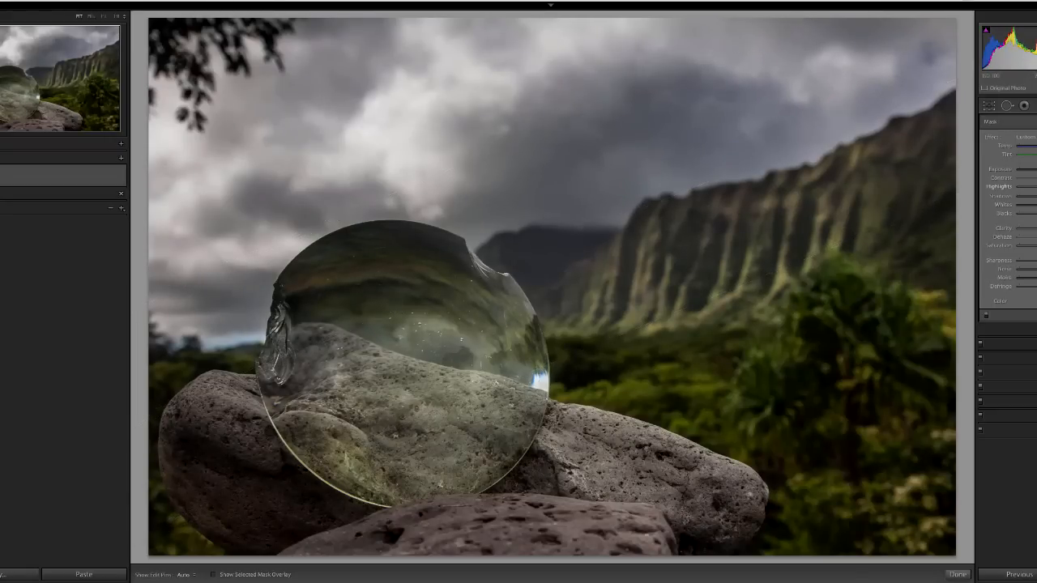
pyautogui.moveTo(878, 306); pyautogui.dragTo(868, 278)
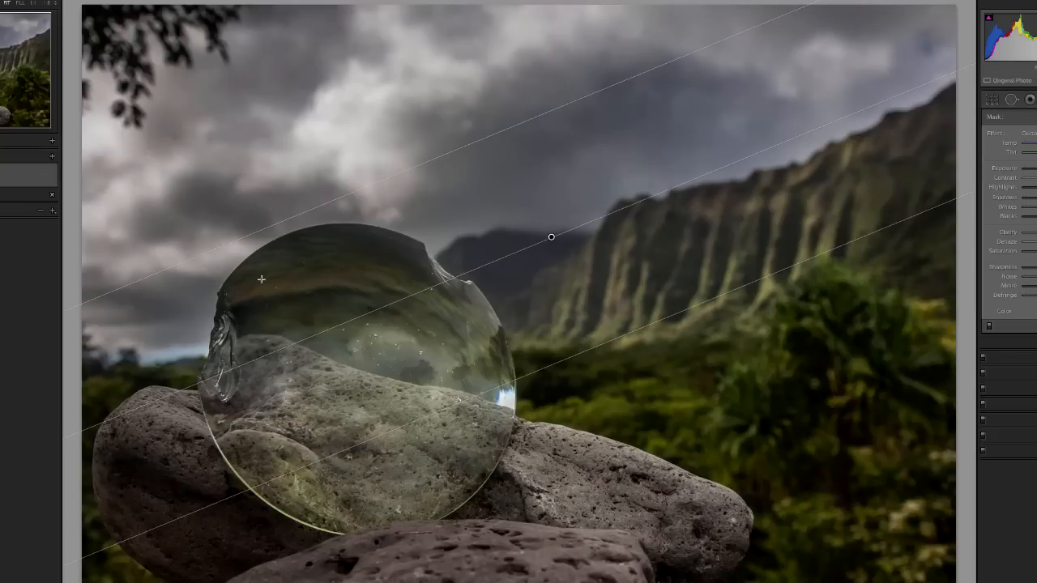
# Compare the photo with the graduated filter switched off and on.
pyautogui.click(989, 329)
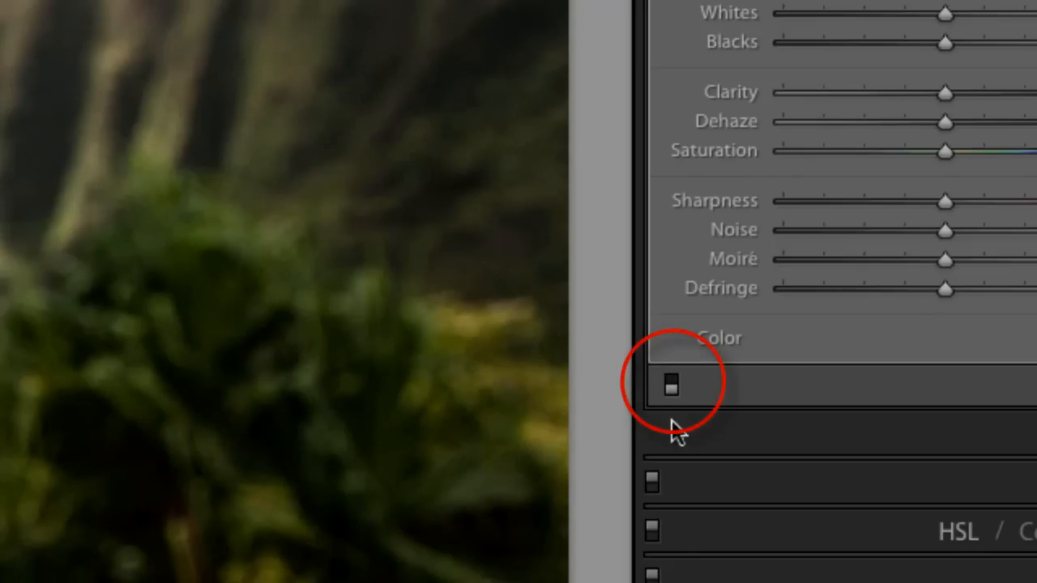
pyautogui.click(671, 384)
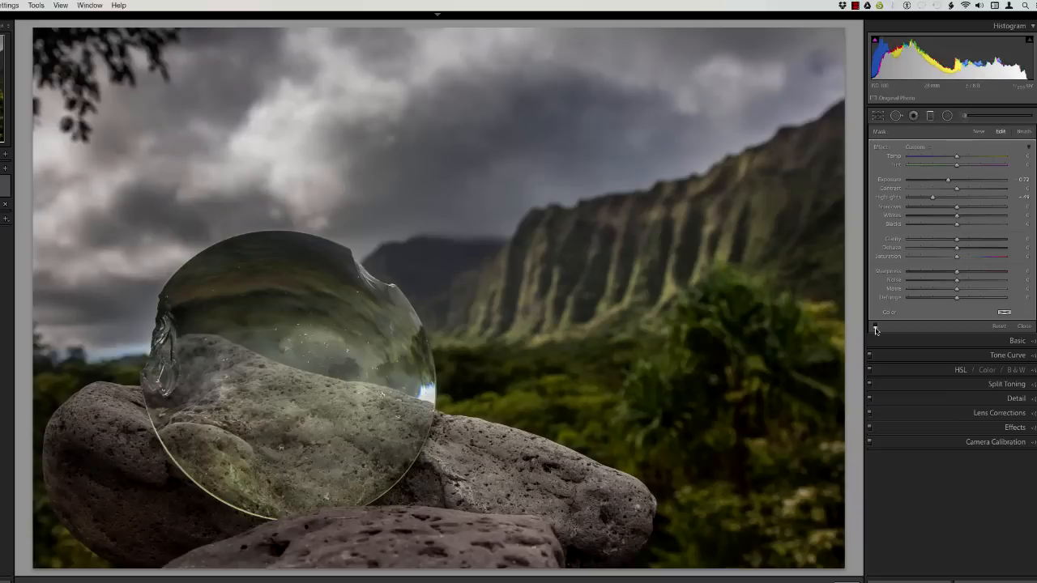
pyautogui.click(876, 330)
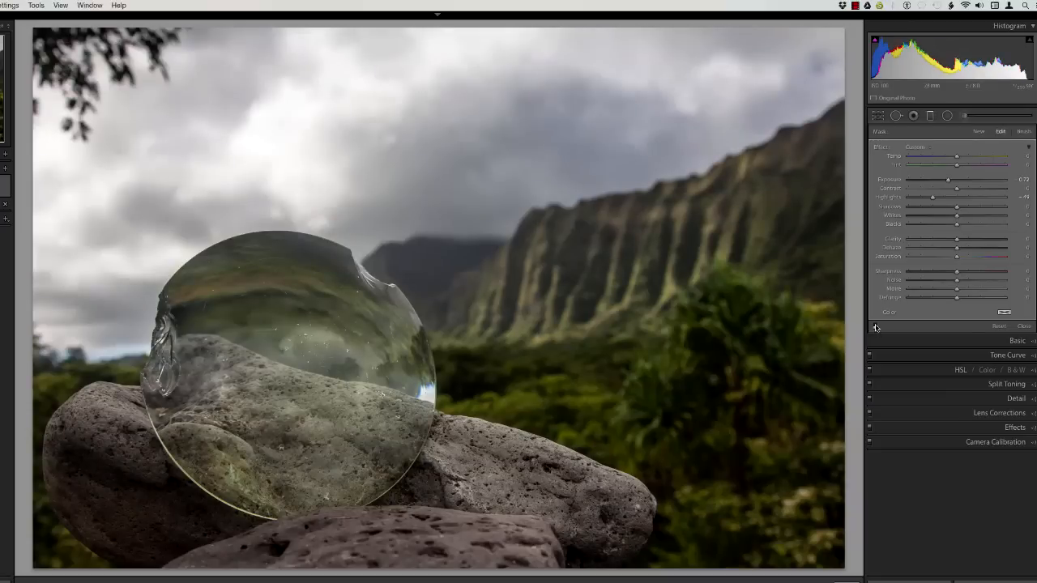
pyautogui.click(876, 327)
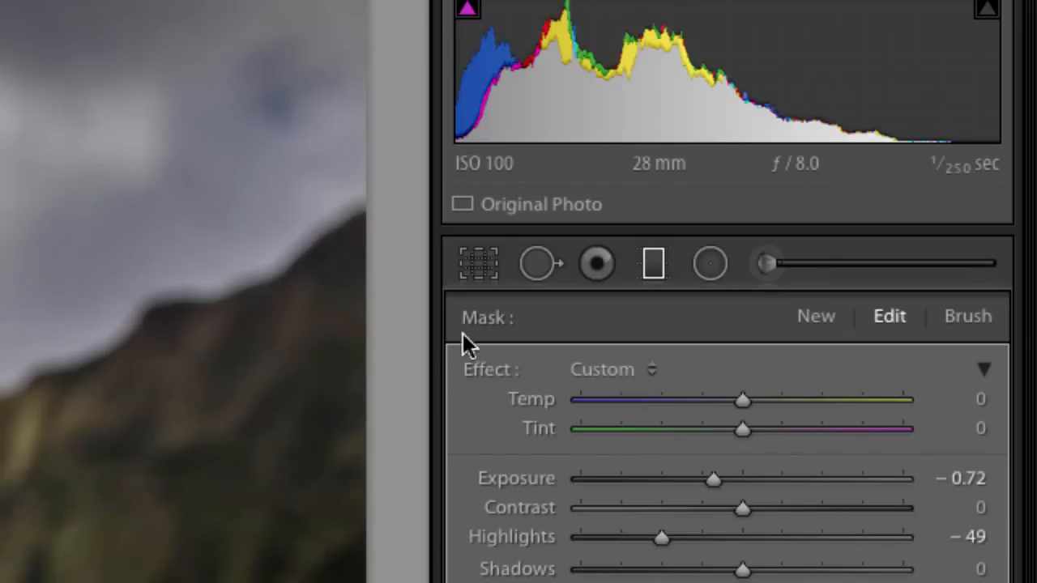
# Switch the graduated filter's mask to brush editing in erase mode over the glass disc.
pyautogui.click(965, 327)
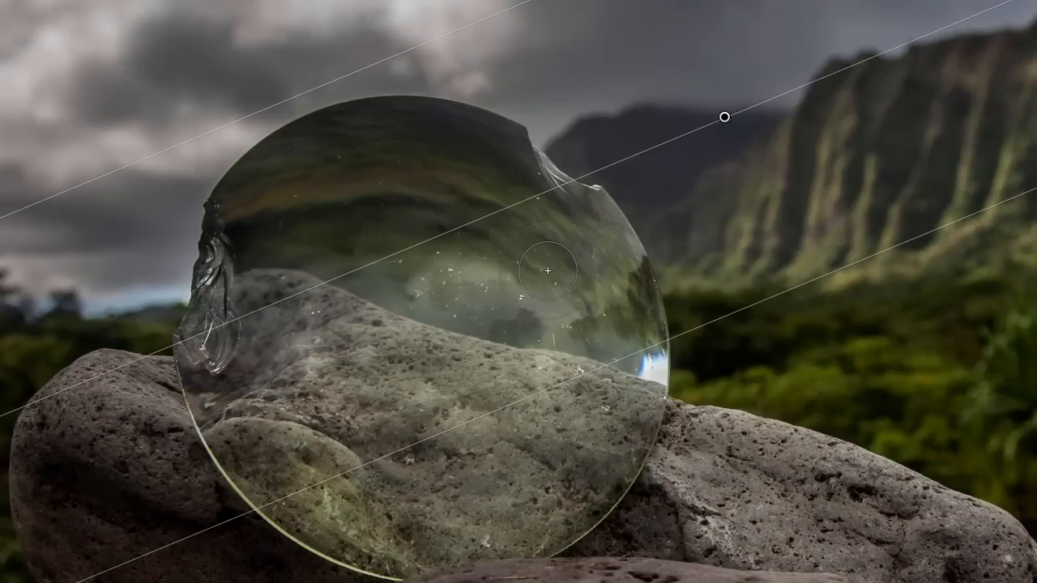
pyautogui.press('alt')
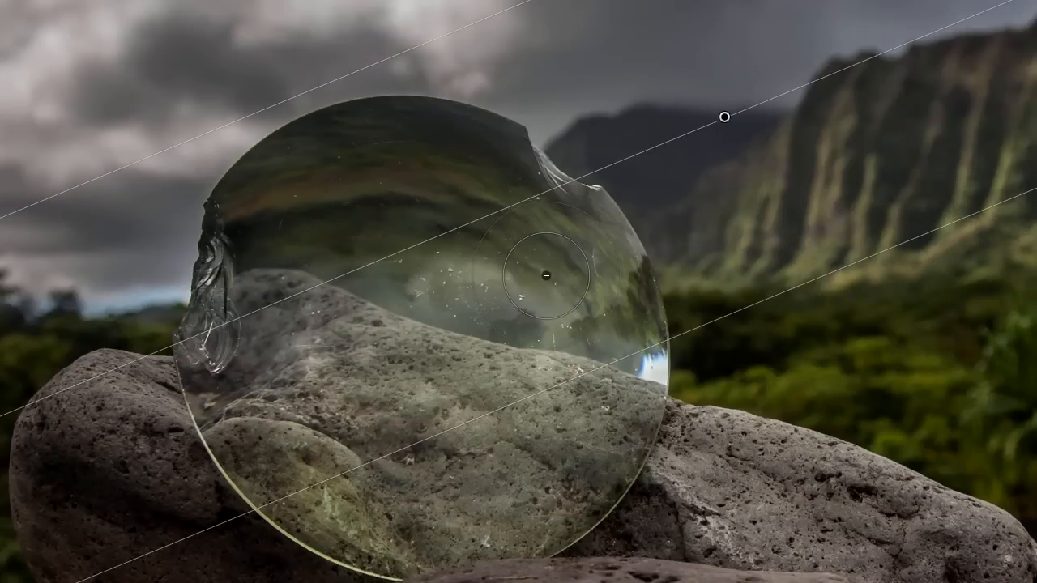
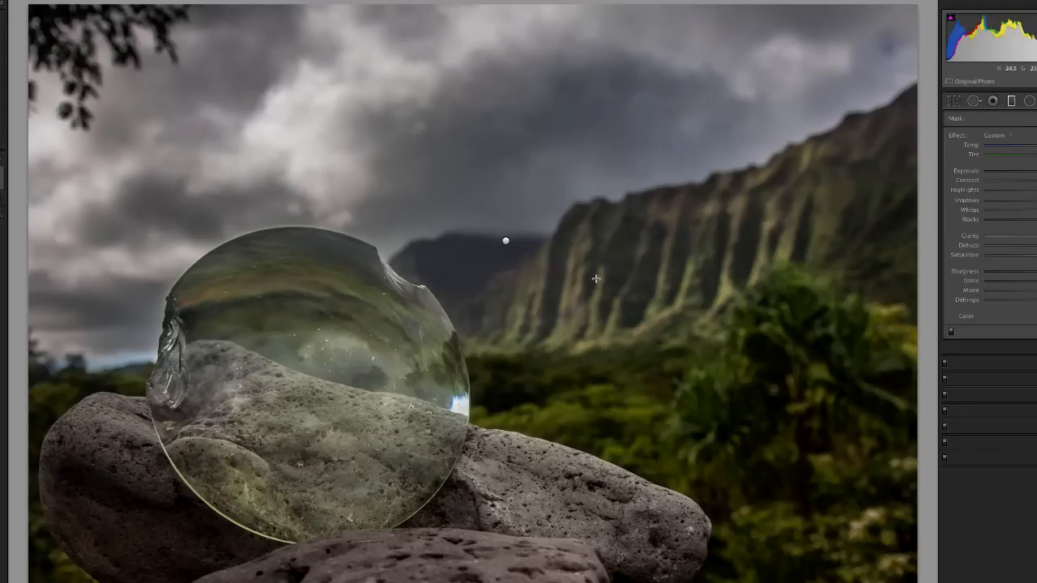
# Add a second graduated filter rising from the valley to the sky, then rotate, narrow and position it along the mountain ridge's slope.
pyautogui.moveTo(598, 287); pyautogui.dragTo(557, 164)
pyautogui.moveTo(580, 237); pyautogui.dragTo(589, 254)
pyautogui.moveTo(631, 316); pyautogui.dragTo(632, 322)
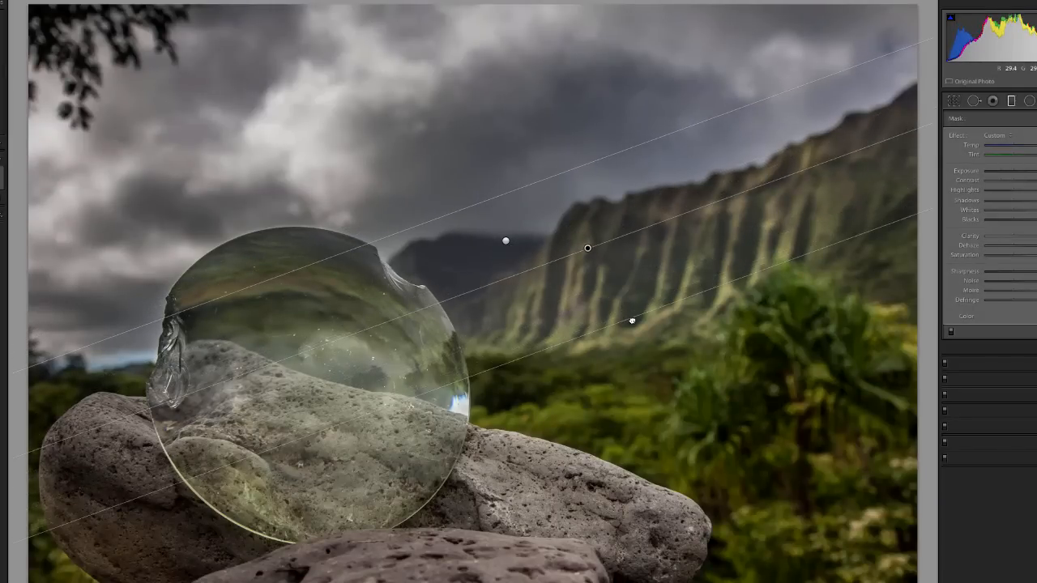
pyautogui.moveTo(588, 249); pyautogui.dragTo(584, 239)
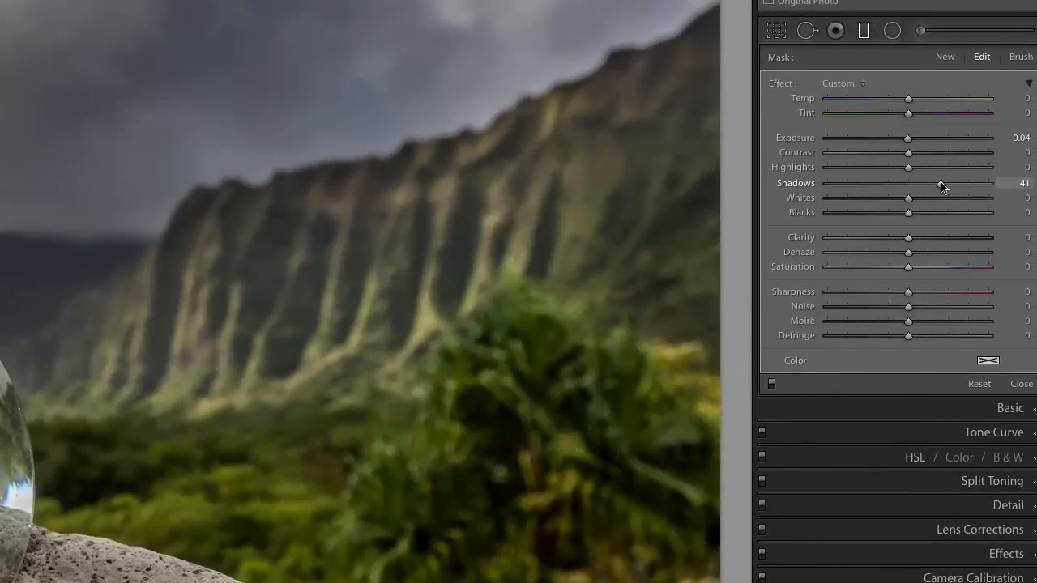
# Set the ridge gradient's shadows to 27 and clarity to 25, and finish editing the graduated filters.
pyautogui.doubleClick(999, 193)
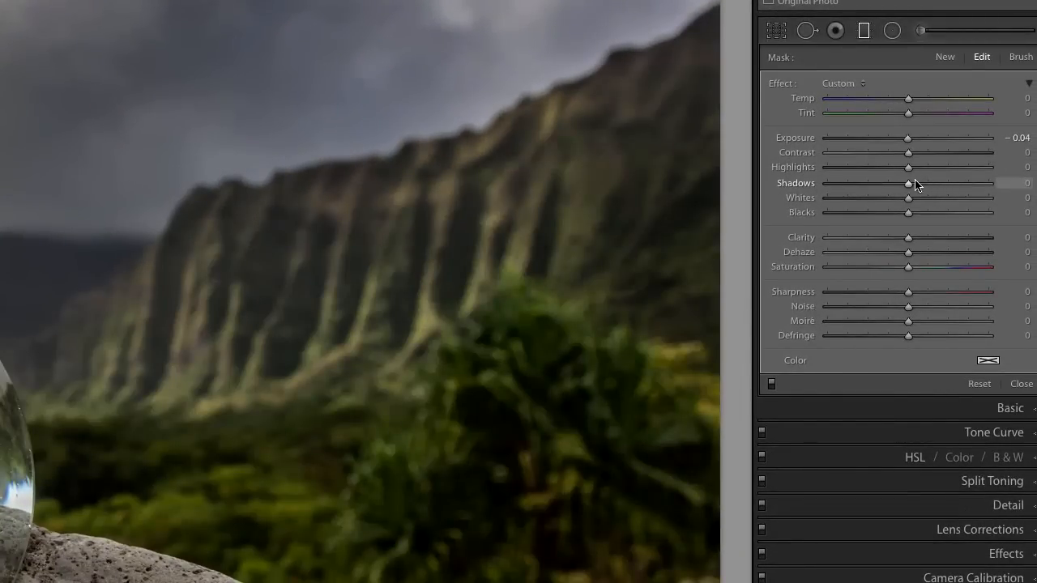
pyautogui.moveTo(918, 188); pyautogui.dragTo(929, 187)
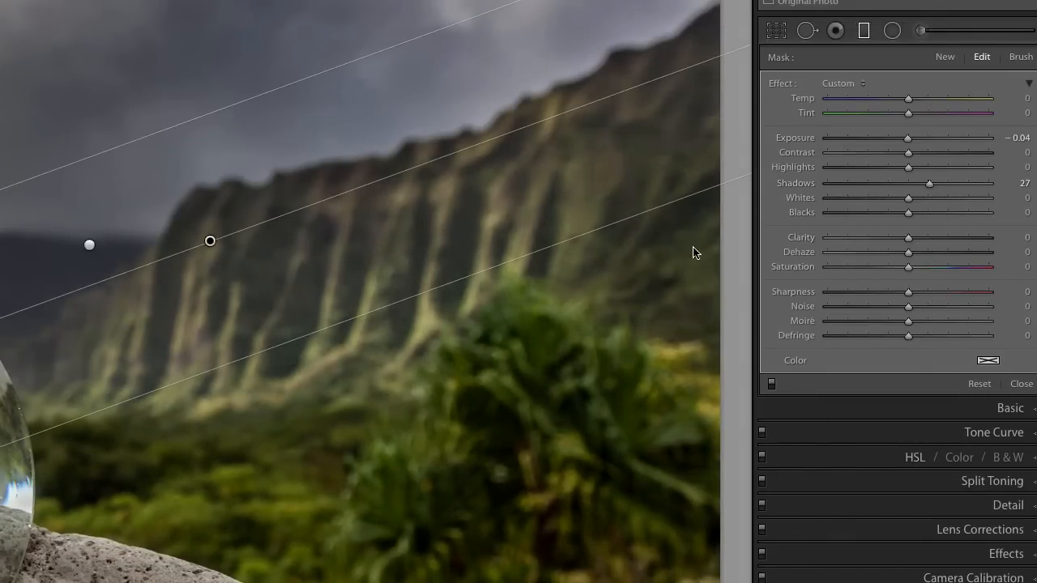
pyautogui.click(935, 239)
pyautogui.moveTo(936, 240); pyautogui.dragTo(924, 242)
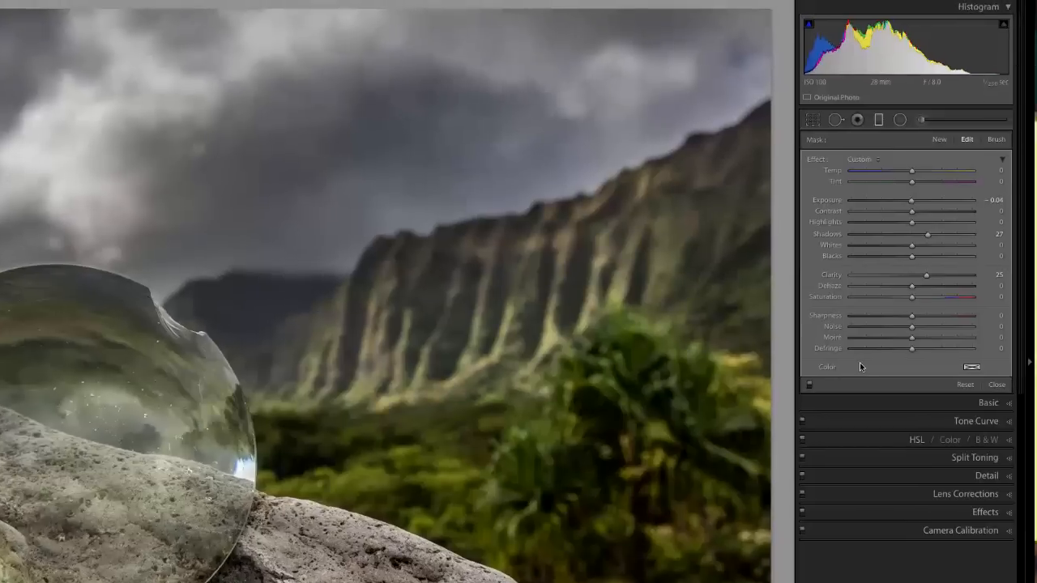
pyautogui.click(997, 386)
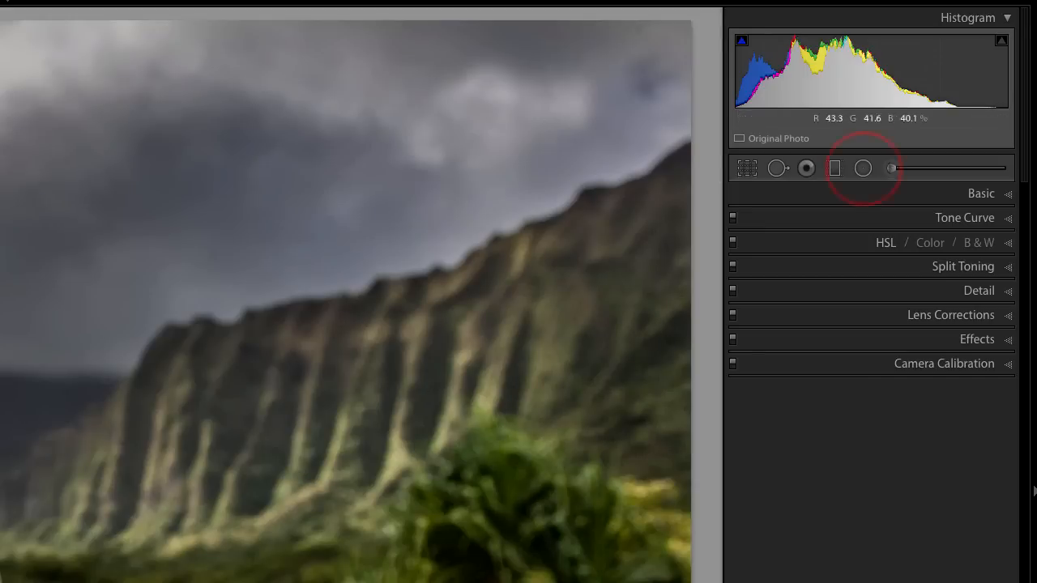
# Add a radial filter with shadows reset to 0 and lowered exposure, drawn around the glass disc and shifted to fit its outline.
pyautogui.click(864, 169)
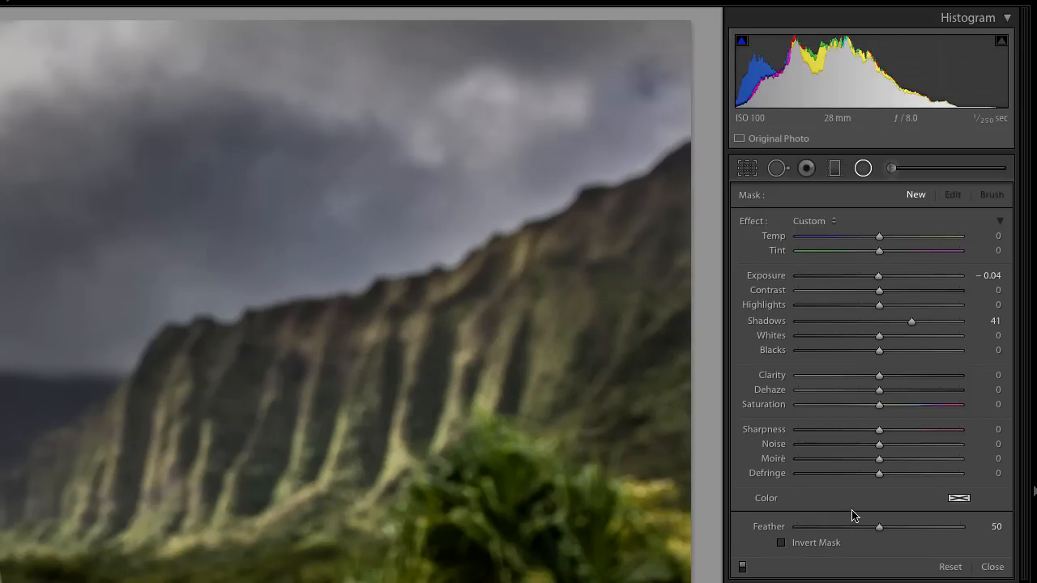
pyautogui.doubleClick(908, 323)
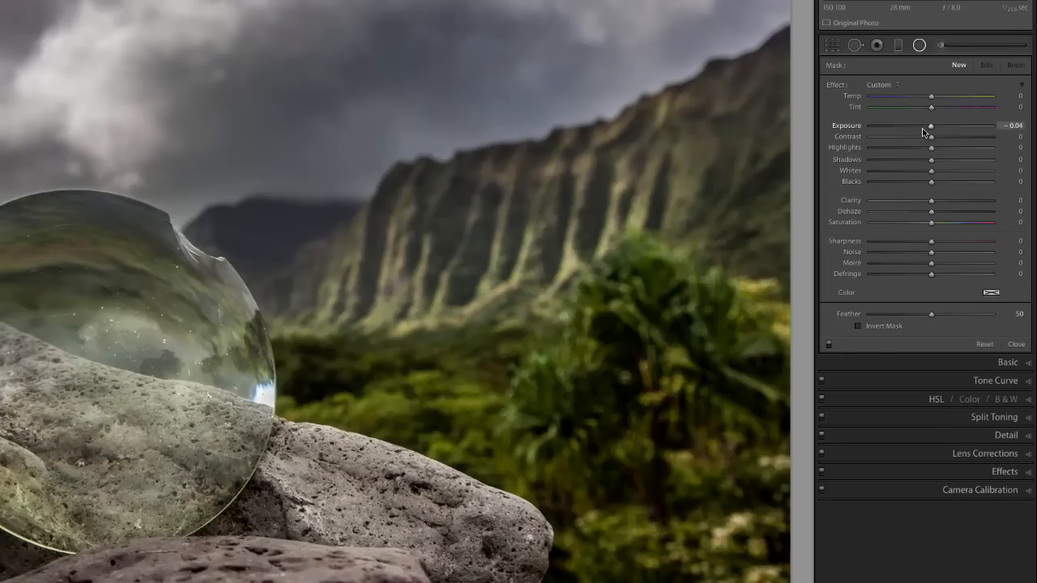
pyautogui.moveTo(920, 131); pyautogui.dragTo(918, 130)
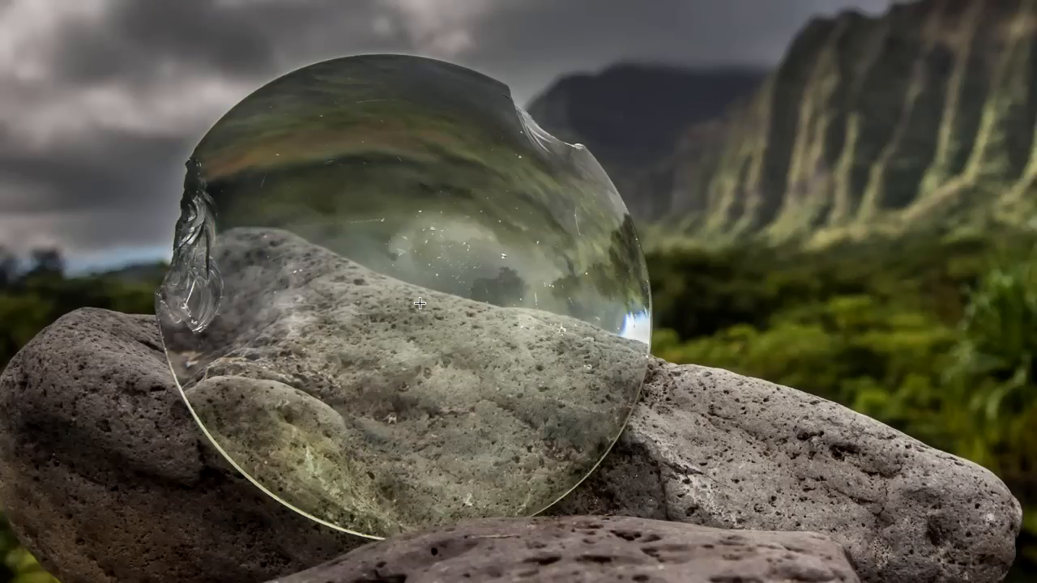
pyautogui.moveTo(410, 283); pyautogui.dragTo(658, 539)
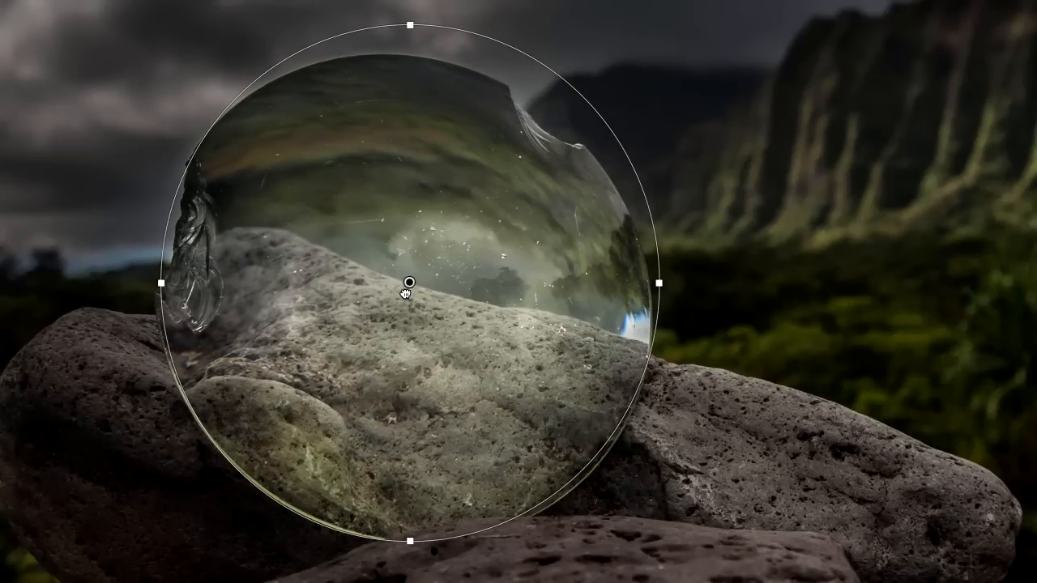
pyautogui.moveTo(410, 283); pyautogui.dragTo(397, 300)
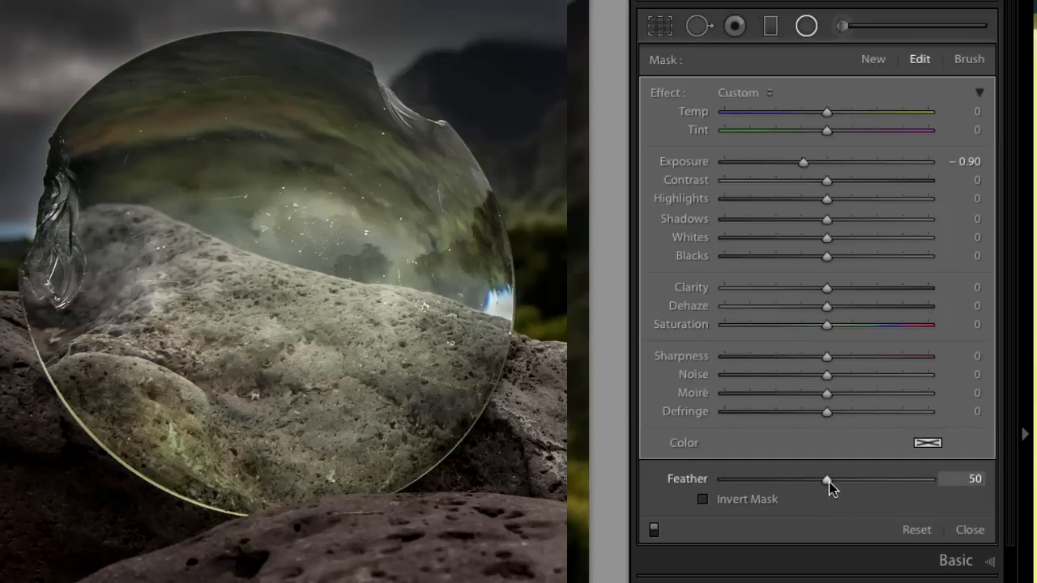
# Check the radial filter's edge at feather 0, then set its feather to 27 and its exposure to −0.64.
pyautogui.moveTo(829, 482); pyautogui.dragTo(733, 484)
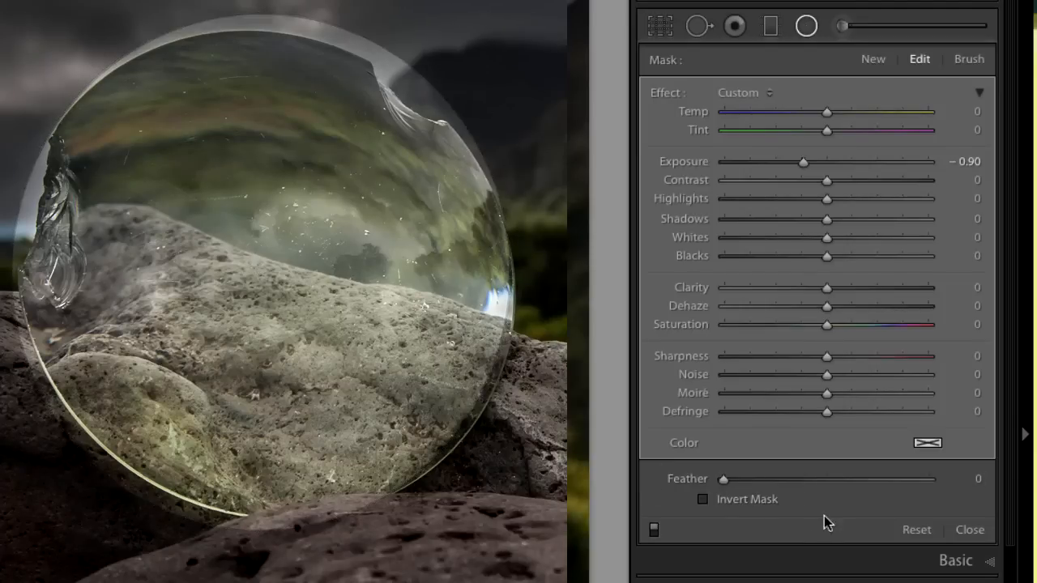
pyautogui.moveTo(724, 479); pyautogui.dragTo(779, 479)
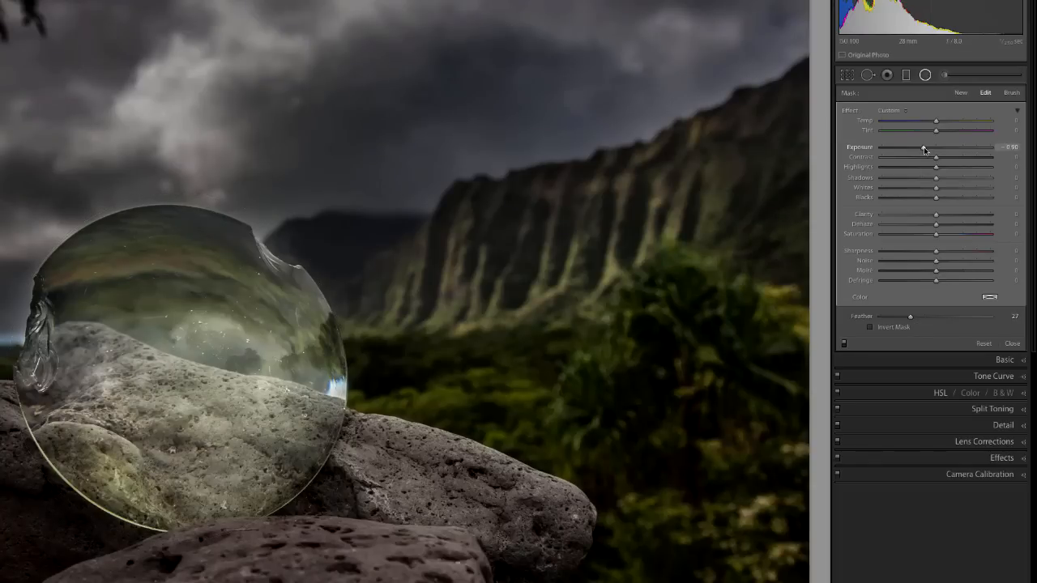
pyautogui.moveTo(928, 150); pyautogui.dragTo(927, 152)
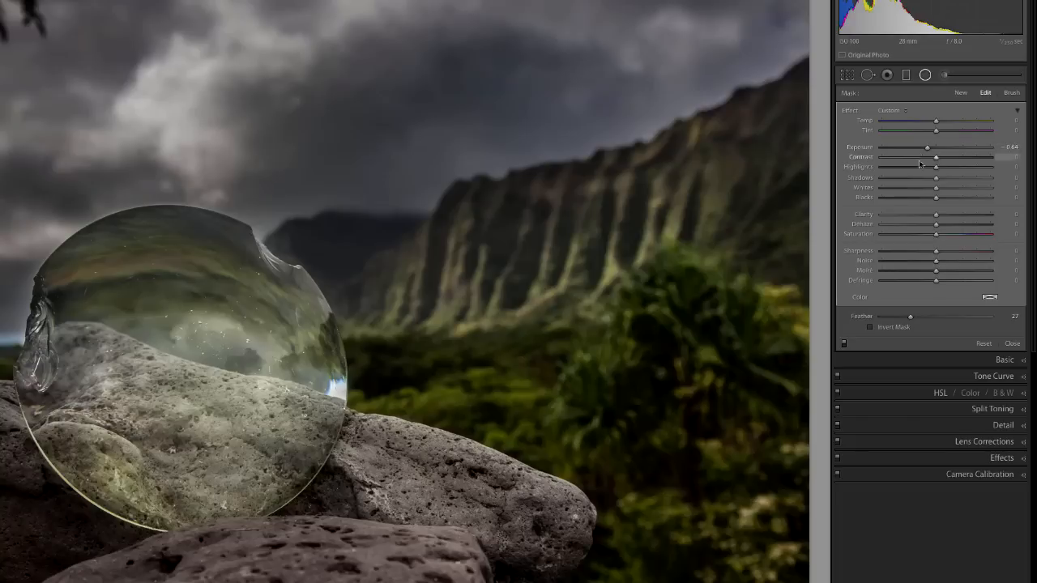
# Compare the photo with the radial filter off and on, and set the filter's exposure to −0.56.
pyautogui.click(844, 343)
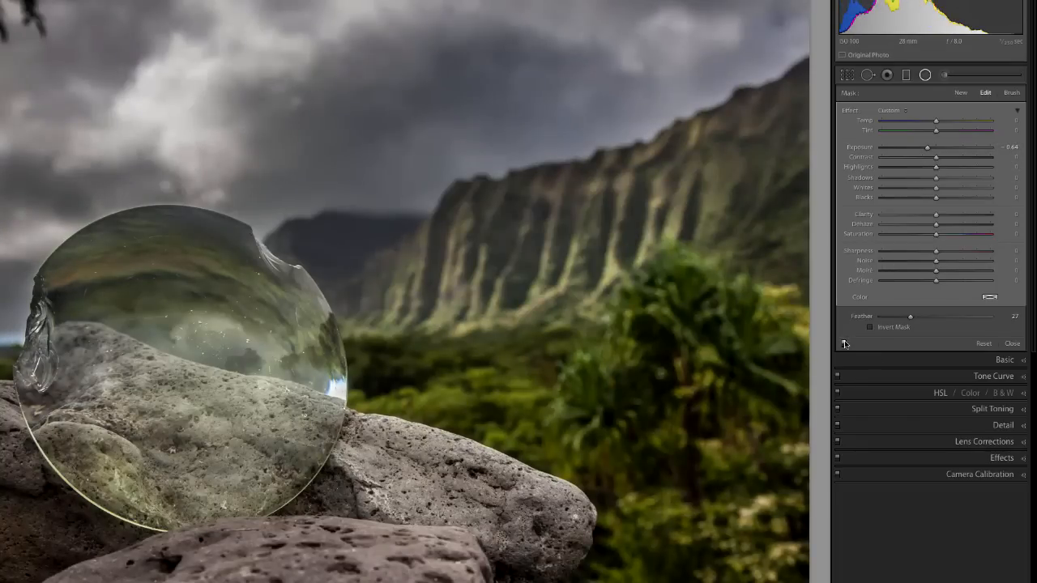
pyautogui.click(843, 343)
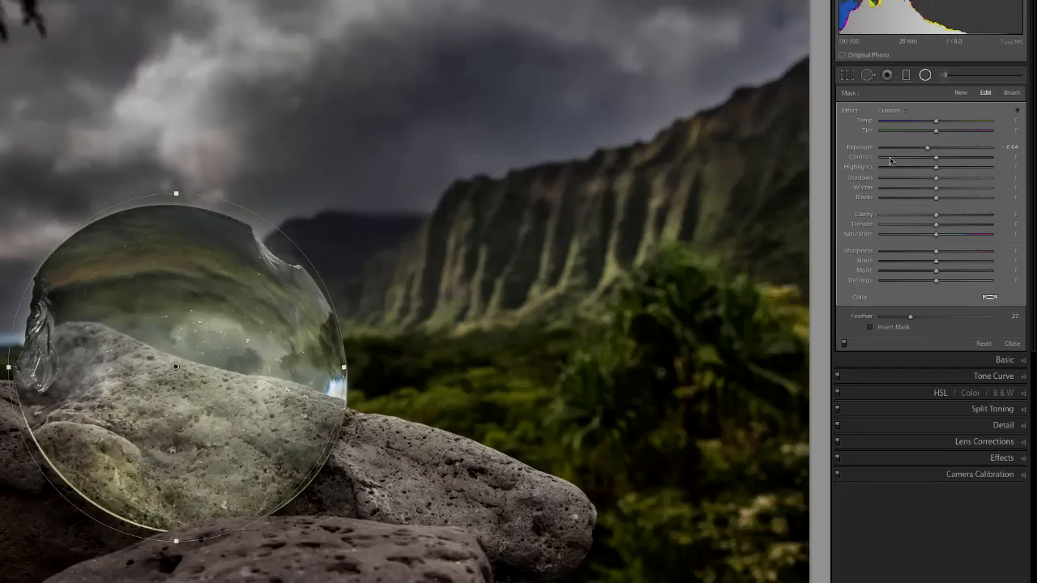
pyautogui.moveTo(927, 151); pyautogui.dragTo(929, 152)
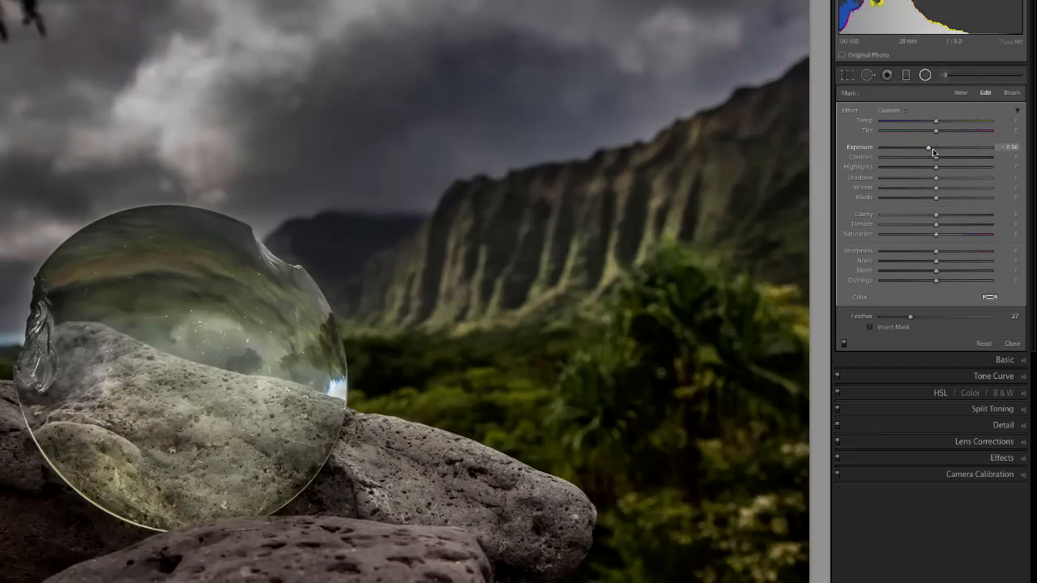
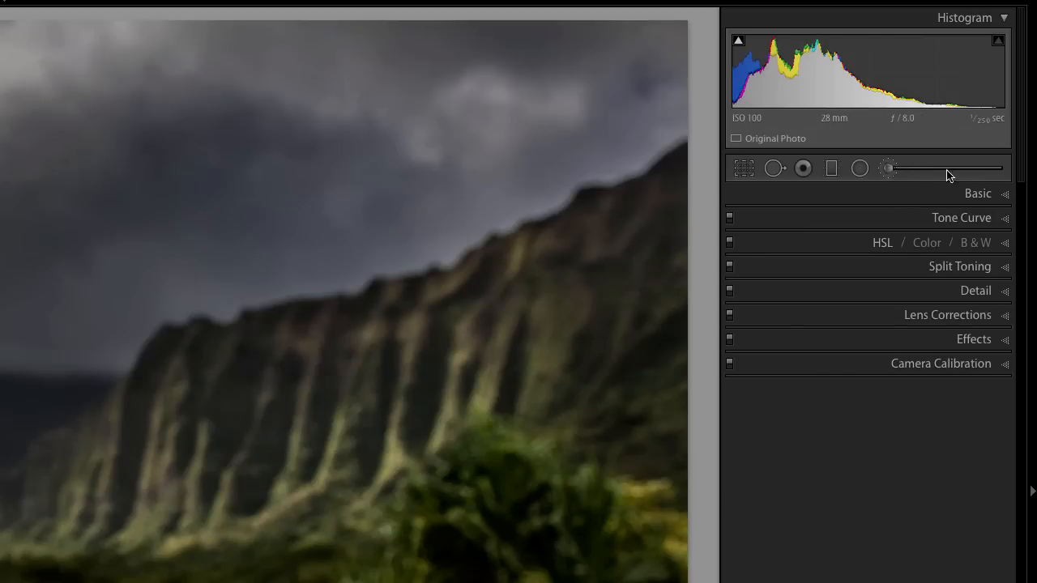
# Start a new adjustment brush with all effect settings reset and exposure set to 0.74.
pyautogui.click(887, 168)
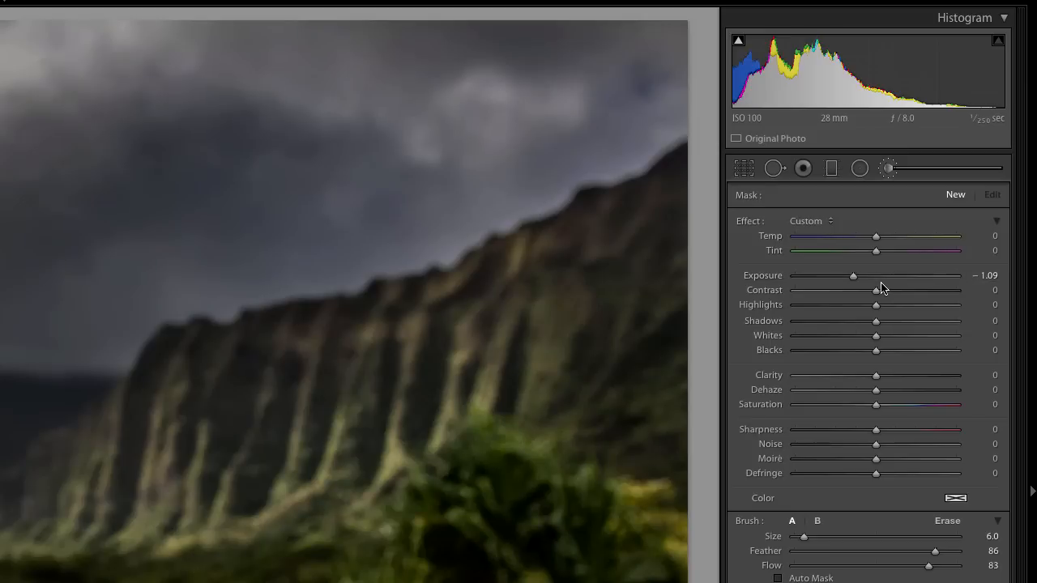
pyautogui.doubleClick(747, 222)
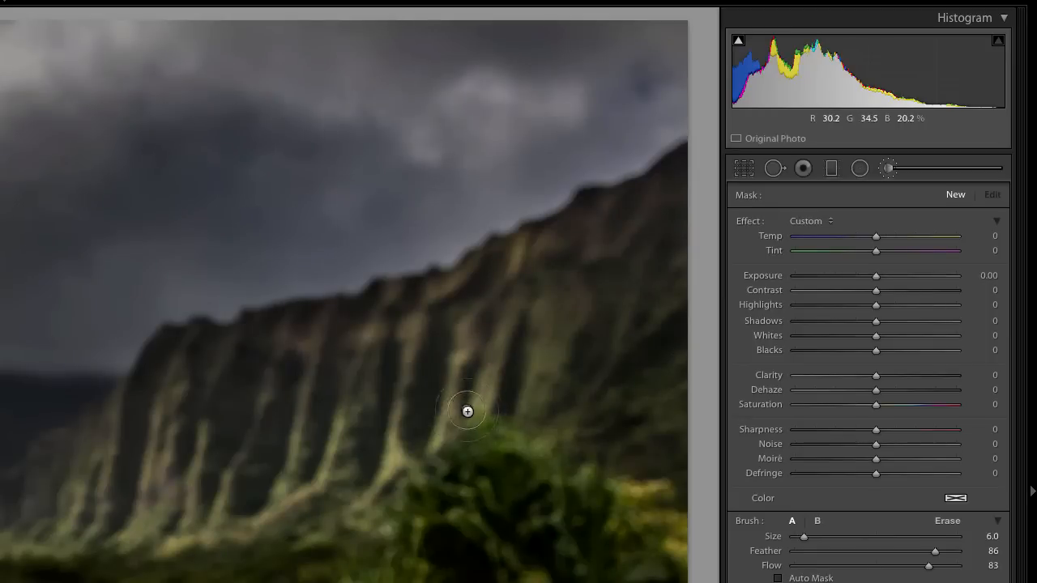
pyautogui.moveTo(293, 472); pyautogui.dragTo(316, 467)
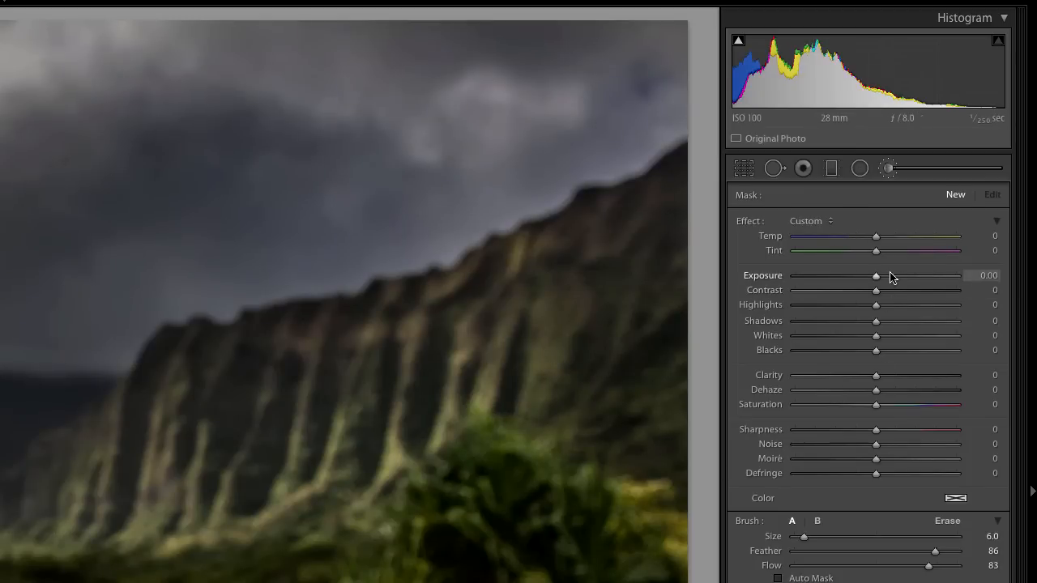
pyautogui.moveTo(880, 280); pyautogui.dragTo(891, 279)
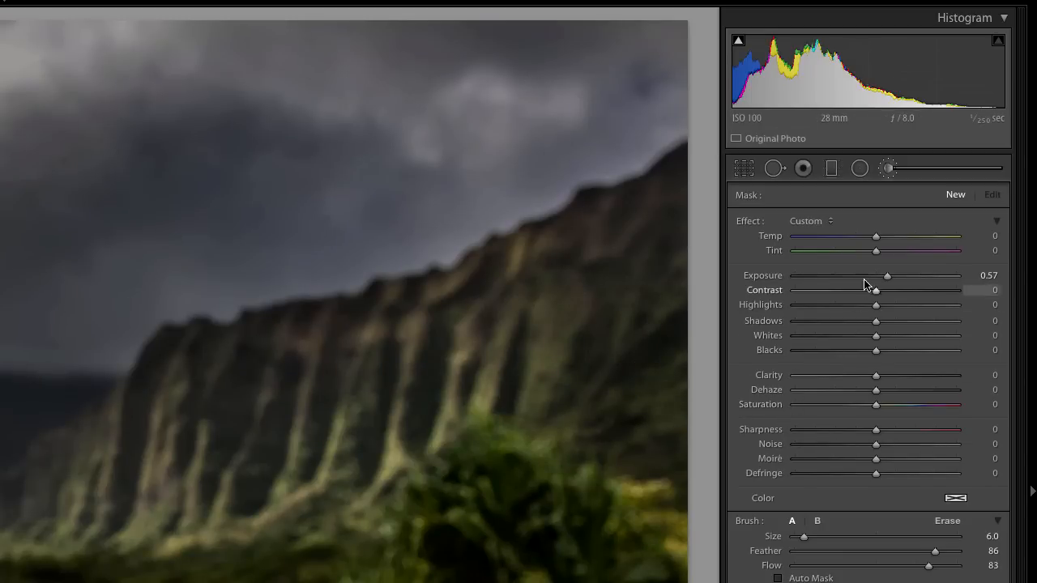
pyautogui.moveTo(889, 280); pyautogui.dragTo(893, 278)
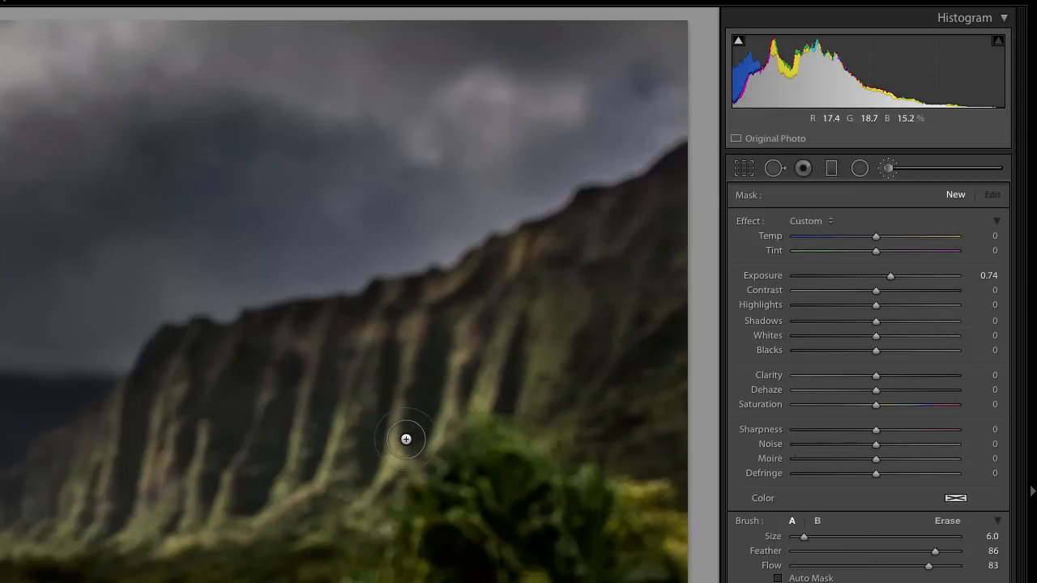
# Paint the sunlit central and right-hand mountain ridges with a brush of size 7.0, feather 89, flow 100 and density 88.
pyautogui.scroll(3, 368, 423)
pyautogui.scroll(-2, 352, 425)
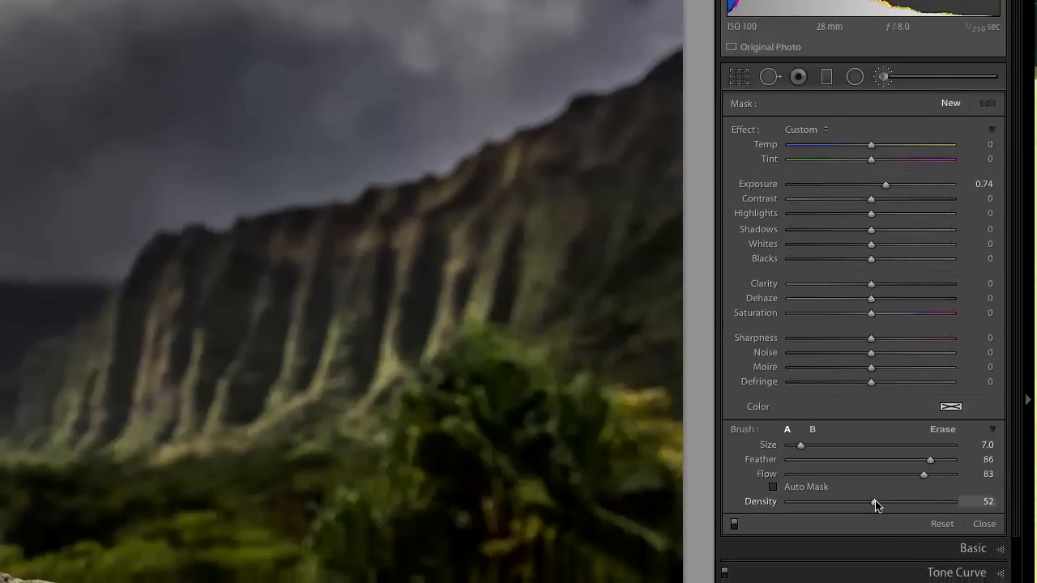
pyautogui.moveTo(871, 495)
pyautogui.mouseDown()
pyautogui.moveTo(931, 495)
pyautogui.moveTo(970, 468)
pyautogui.moveTo(934, 456)
pyautogui.mouseUp()
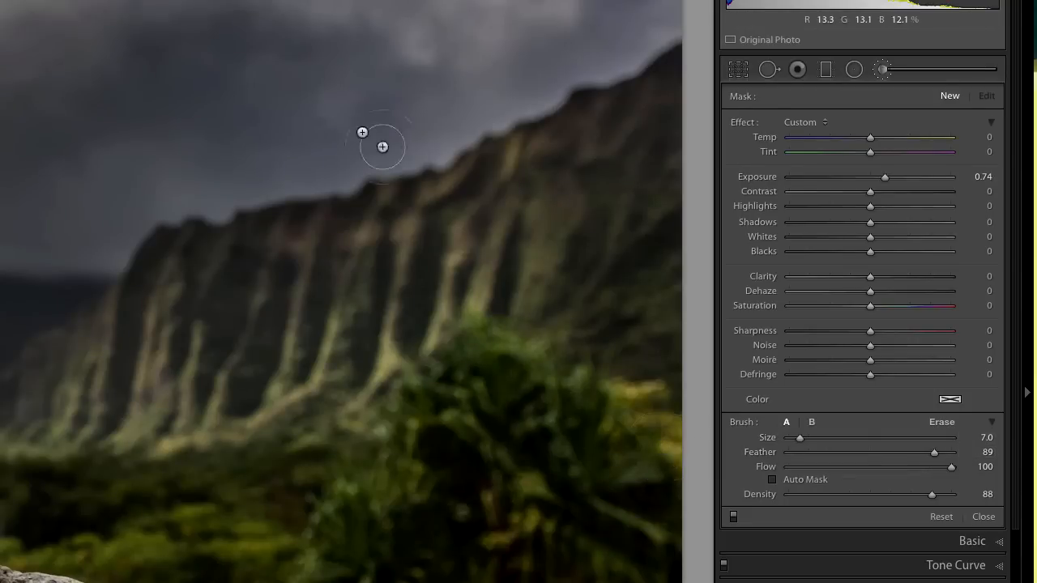
pyautogui.moveTo(331, 346); pyautogui.dragTo(309, 445)
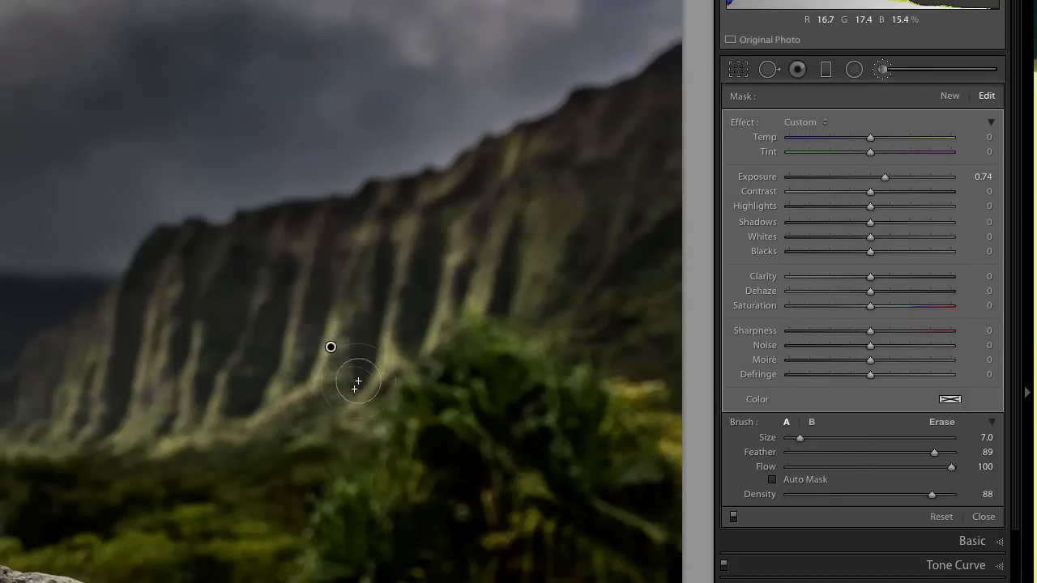
pyautogui.moveTo(398, 295); pyautogui.dragTo(358, 410)
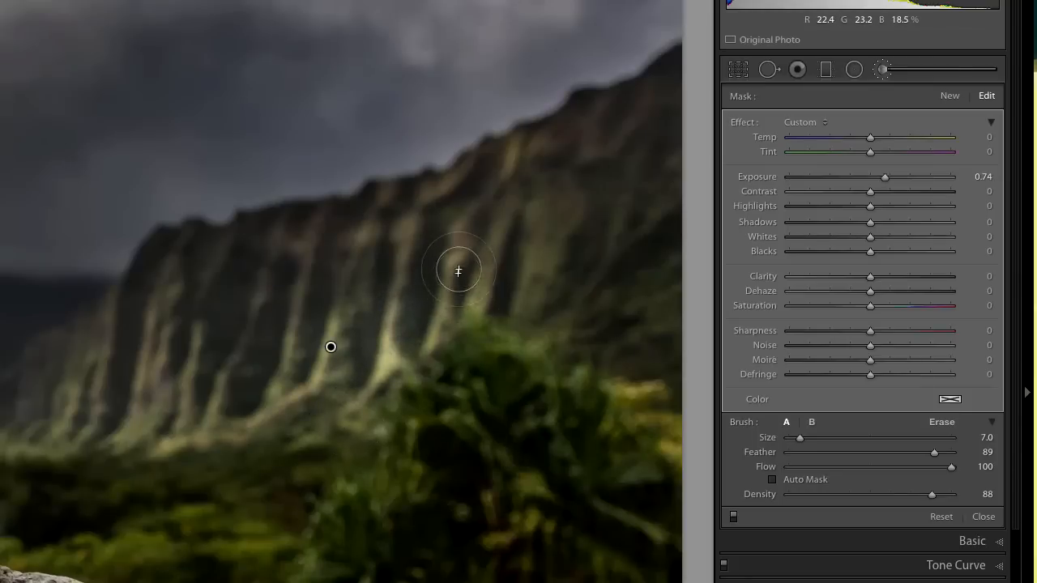
pyautogui.moveTo(478, 289)
pyautogui.mouseDown()
pyautogui.moveTo(494, 228)
pyautogui.moveTo(528, 186)
pyautogui.mouseUp()
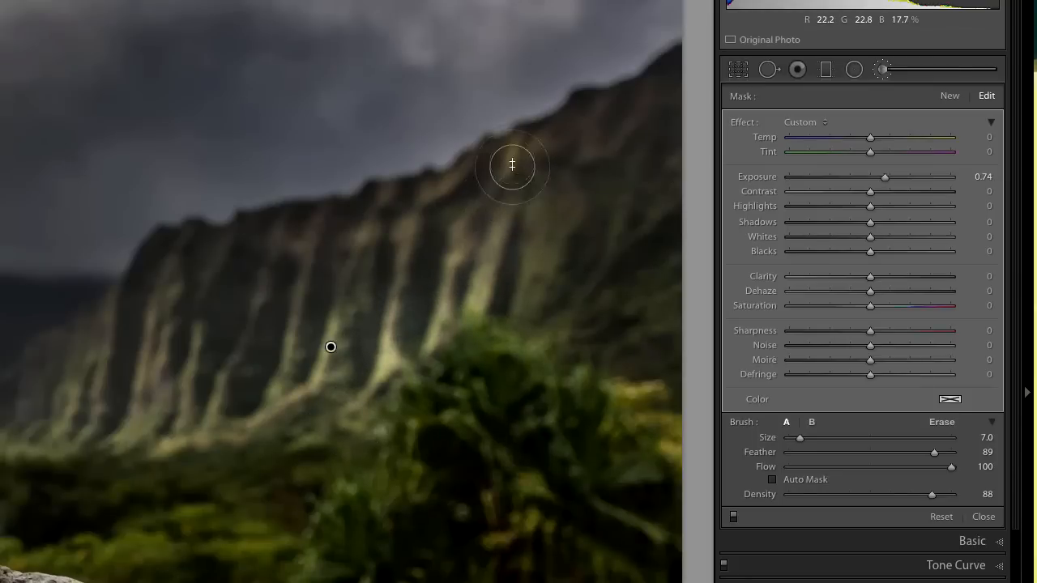
# Reduce the brush size to 4.0 and paint the remaining lit ridges across the mountain, from the far left slopes to the right side.
pyautogui.press('[')
pyautogui.press('[')
pyautogui.press('[')
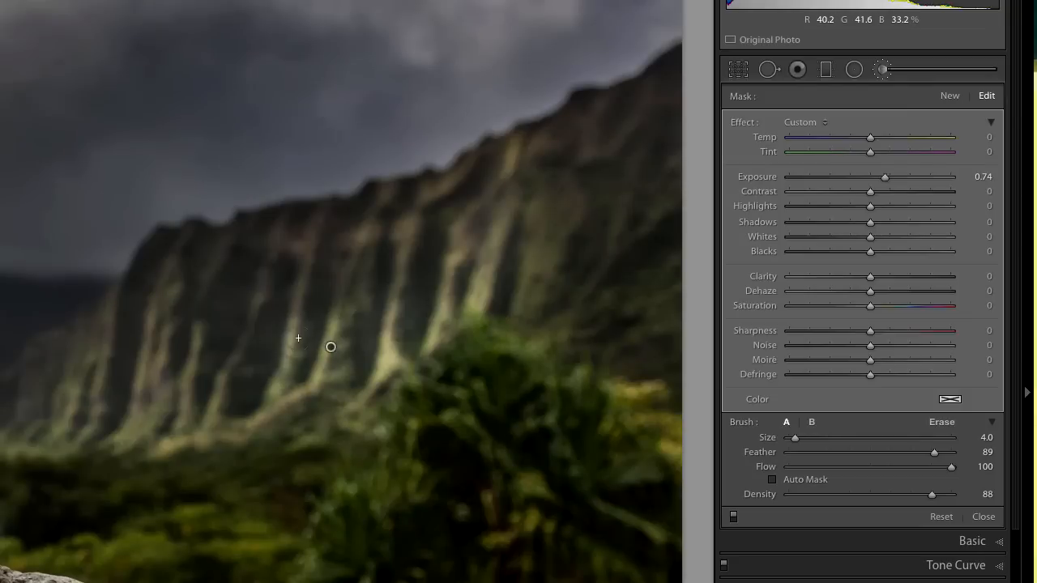
pyautogui.moveTo(230, 362); pyautogui.dragTo(202, 447)
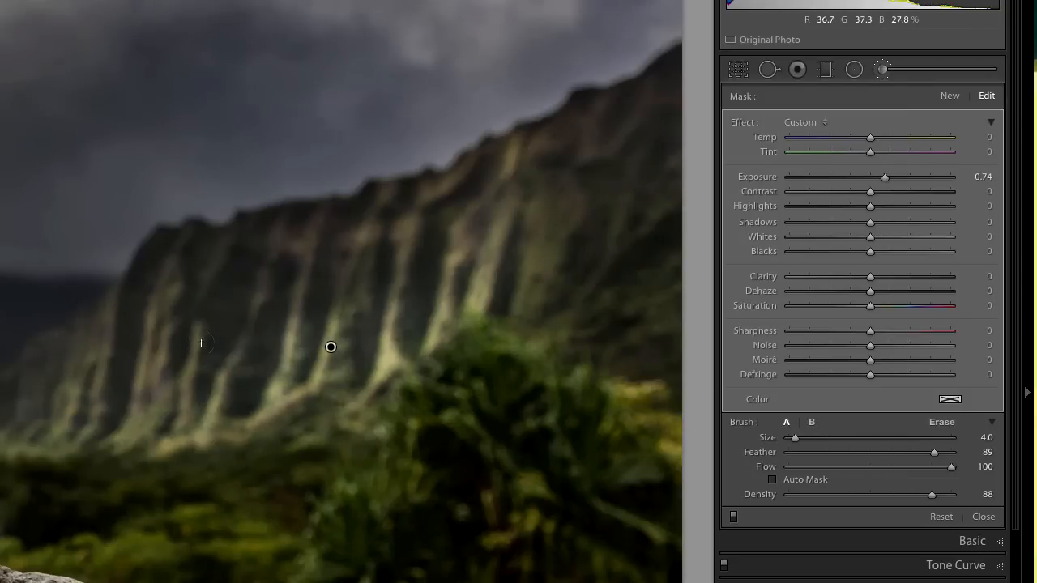
pyautogui.moveTo(195, 333)
pyautogui.mouseDown()
pyautogui.moveTo(180, 438)
pyautogui.moveTo(203, 322)
pyautogui.moveTo(136, 425)
pyautogui.moveTo(183, 283)
pyautogui.mouseUp()
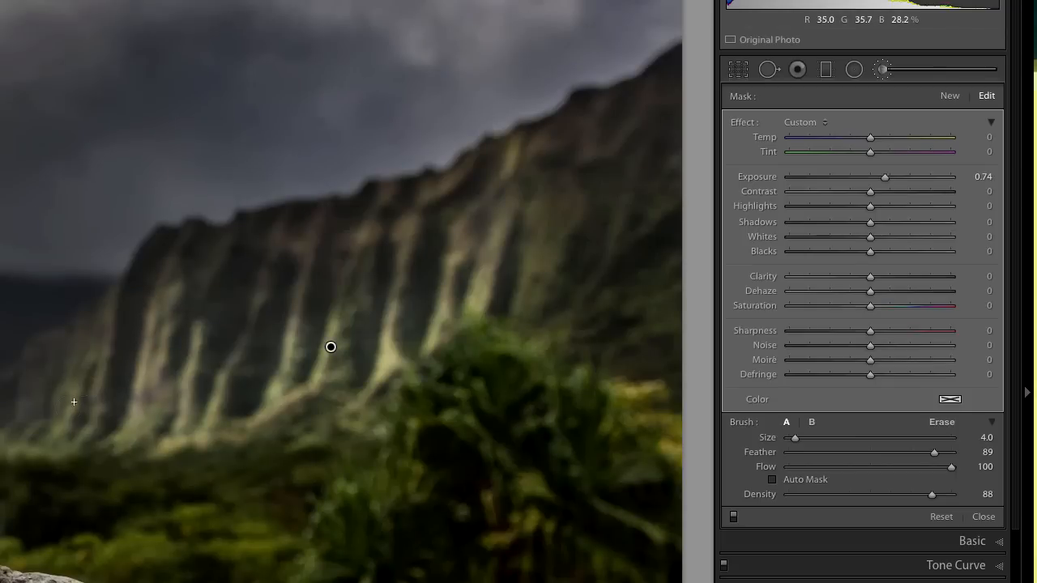
pyautogui.moveTo(100, 380)
pyautogui.mouseDown()
pyautogui.moveTo(97, 350)
pyautogui.moveTo(57, 430)
pyautogui.moveTo(69, 433)
pyautogui.moveTo(4, 441)
pyautogui.mouseUp()
pyautogui.moveTo(92, 431)
pyautogui.mouseDown()
pyautogui.moveTo(146, 355)
pyautogui.moveTo(96, 357)
pyautogui.moveTo(135, 264)
pyautogui.moveTo(170, 285)
pyautogui.moveTo(160, 318)
pyautogui.moveTo(263, 292)
pyautogui.moveTo(208, 358)
pyautogui.moveTo(217, 374)
pyautogui.moveTo(267, 310)
pyautogui.moveTo(291, 233)
pyautogui.moveTo(290, 312)
pyautogui.mouseUp()
pyautogui.moveTo(325, 228)
pyautogui.mouseDown()
pyautogui.moveTo(336, 313)
pyautogui.moveTo(476, 213)
pyautogui.moveTo(419, 219)
pyautogui.moveTo(348, 298)
pyautogui.moveTo(473, 247)
pyautogui.moveTo(475, 216)
pyautogui.moveTo(548, 257)
pyautogui.mouseUp()
pyautogui.moveTo(544, 200)
pyautogui.mouseDown()
pyautogui.moveTo(561, 174)
pyautogui.moveTo(525, 288)
pyautogui.moveTo(550, 184)
pyautogui.mouseUp()
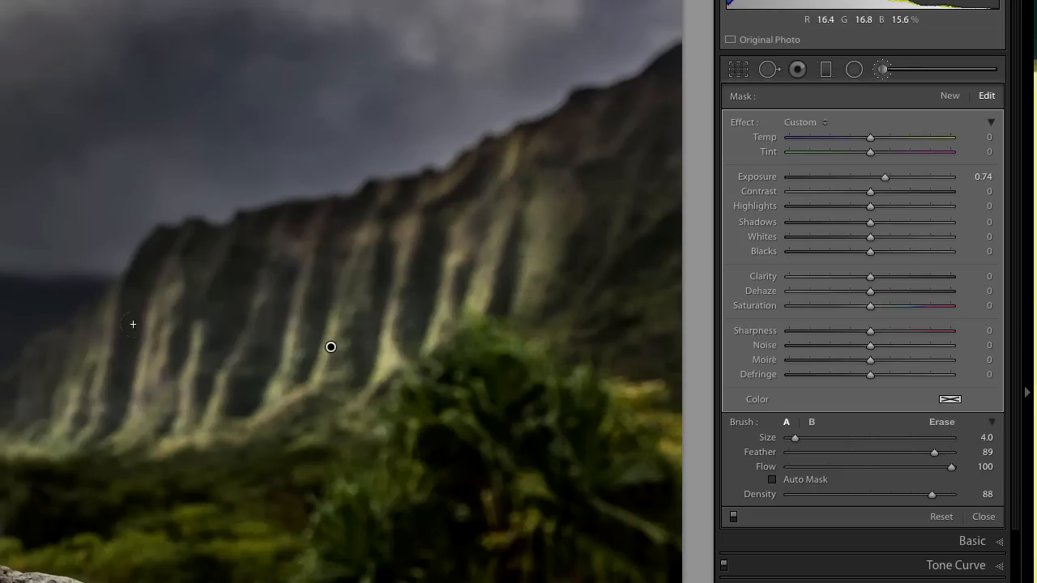
pyautogui.moveTo(298, 394); pyautogui.dragTo(329, 347)
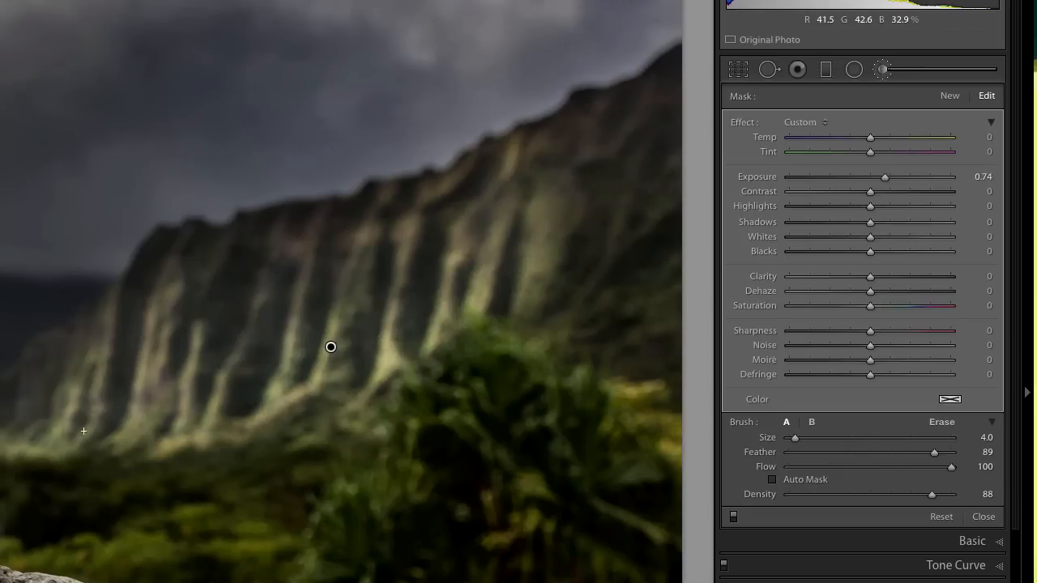
pyautogui.moveTo(86, 430); pyautogui.dragTo(109, 364)
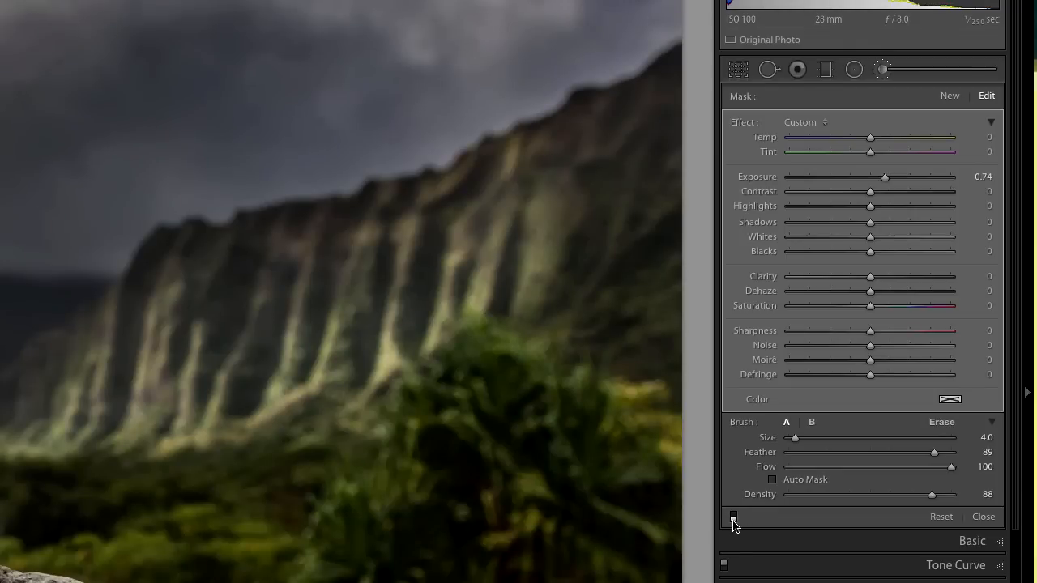
# Compare the mountain with the brush adjustment off and on.
pyautogui.click(733, 519)
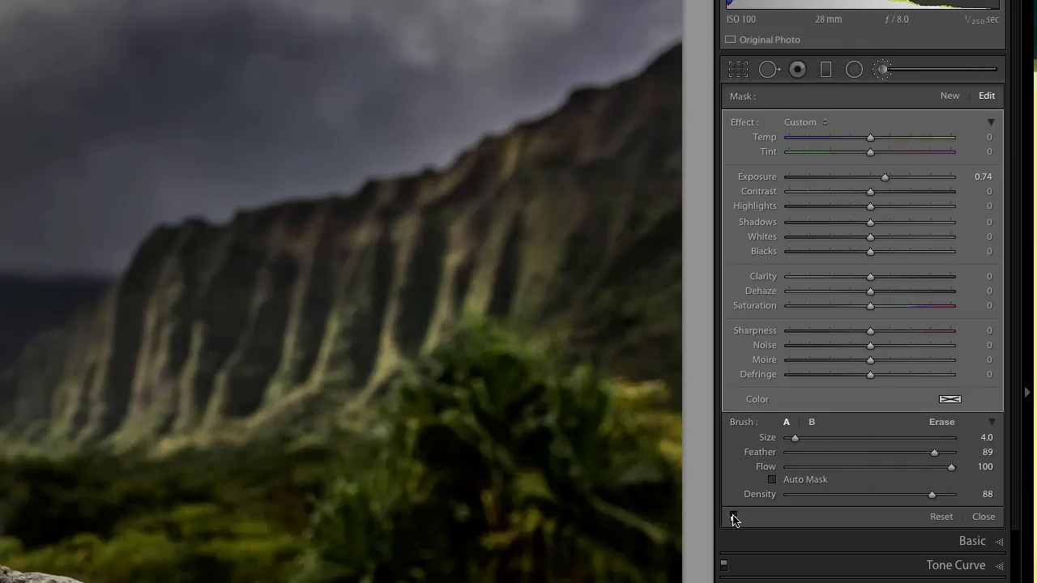
pyautogui.click(734, 518)
pyautogui.click(734, 517)
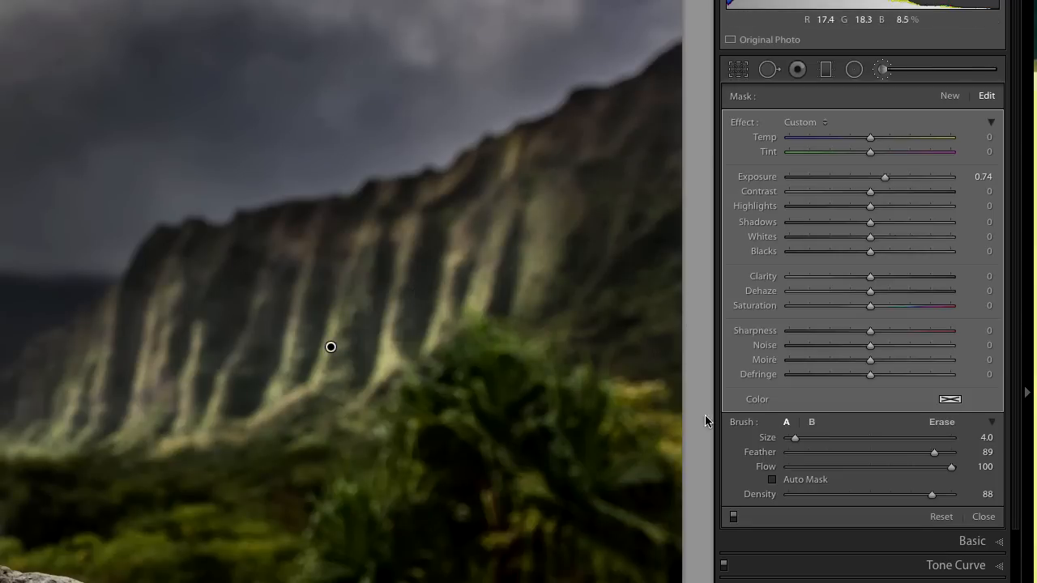
# Set the mountain brush's clarity to 35, contrast to 25 and blacks to 5, and compare the photo with the brush off and on.
pyautogui.click(897, 278)
pyautogui.moveTo(897, 278); pyautogui.dragTo(898, 278)
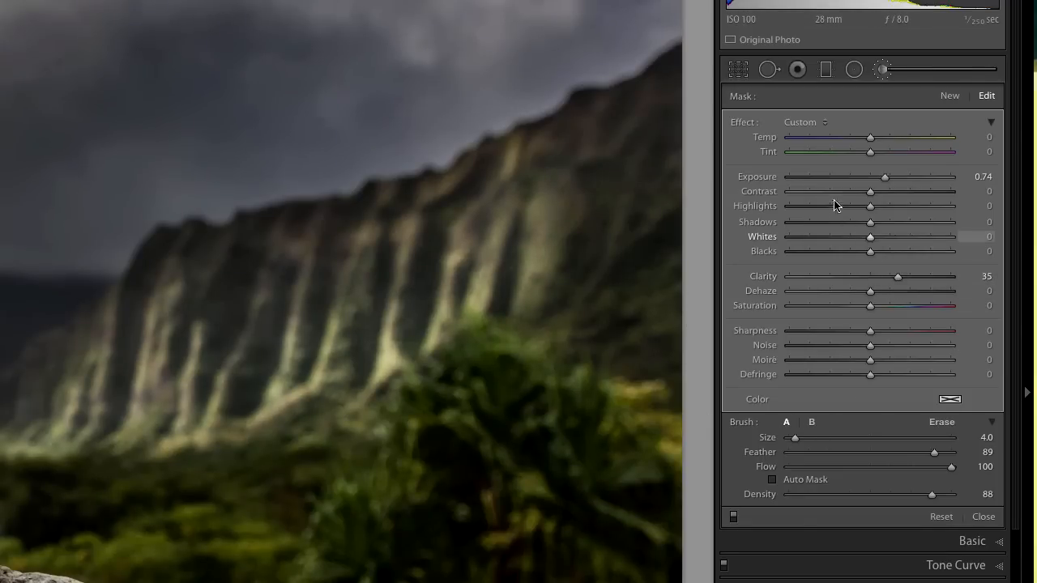
pyautogui.moveTo(892, 192); pyautogui.dragTo(890, 192)
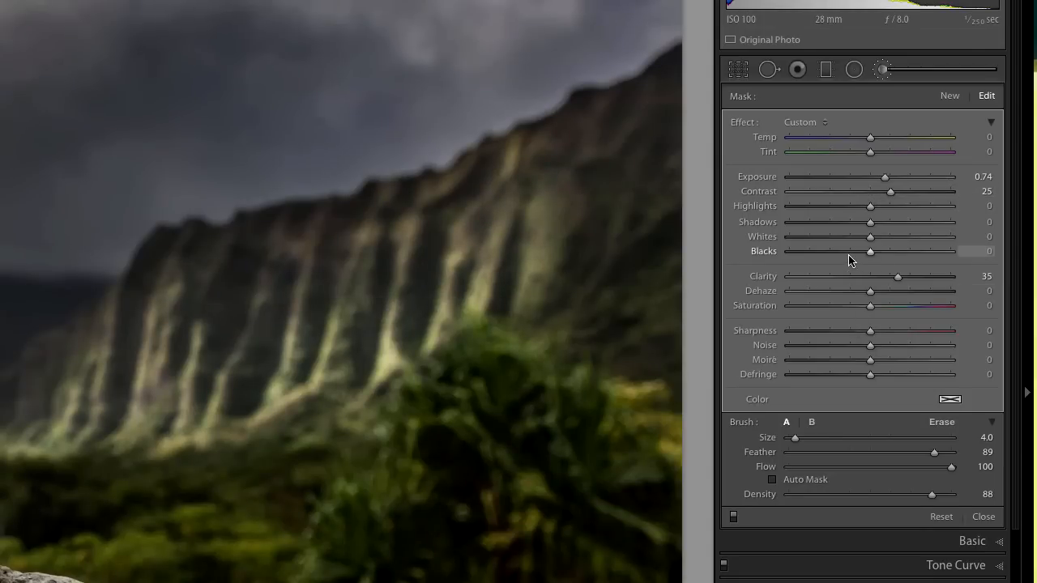
pyautogui.moveTo(849, 259)
pyautogui.mouseDown()
pyautogui.moveTo(838, 257)
pyautogui.moveTo(876, 258)
pyautogui.mouseUp()
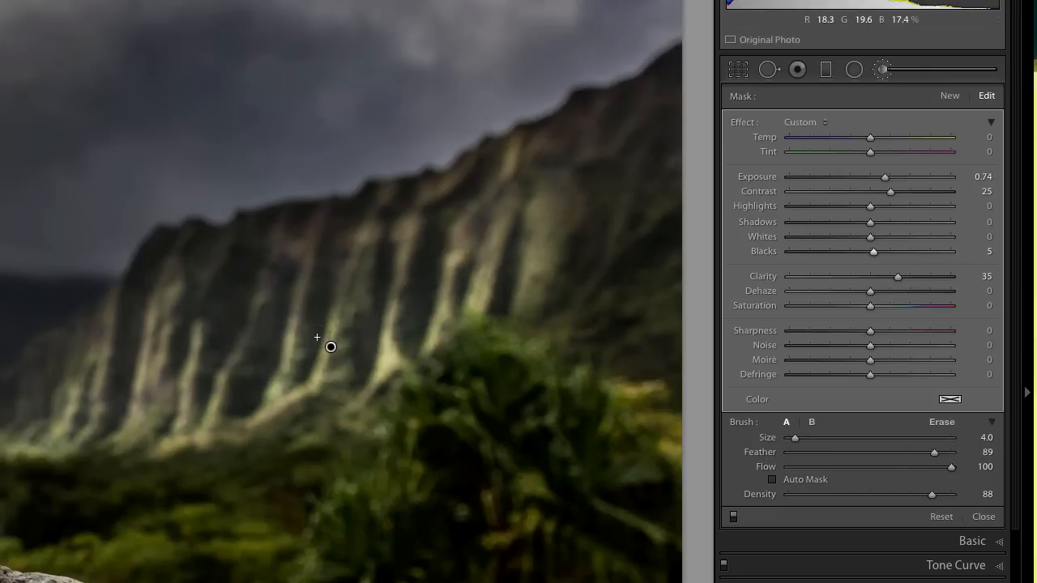
pyautogui.click(733, 517)
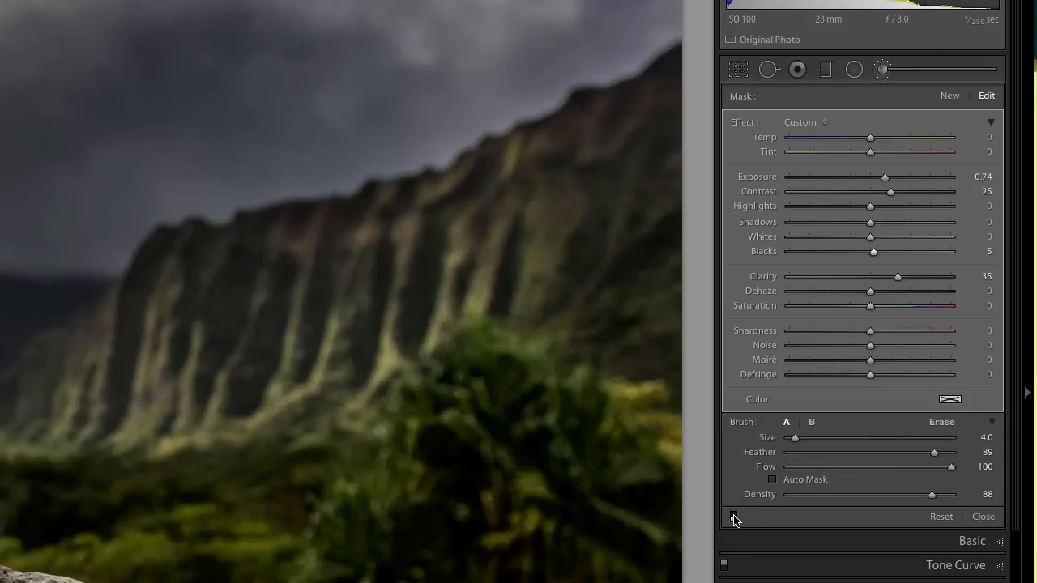
pyautogui.click(733, 517)
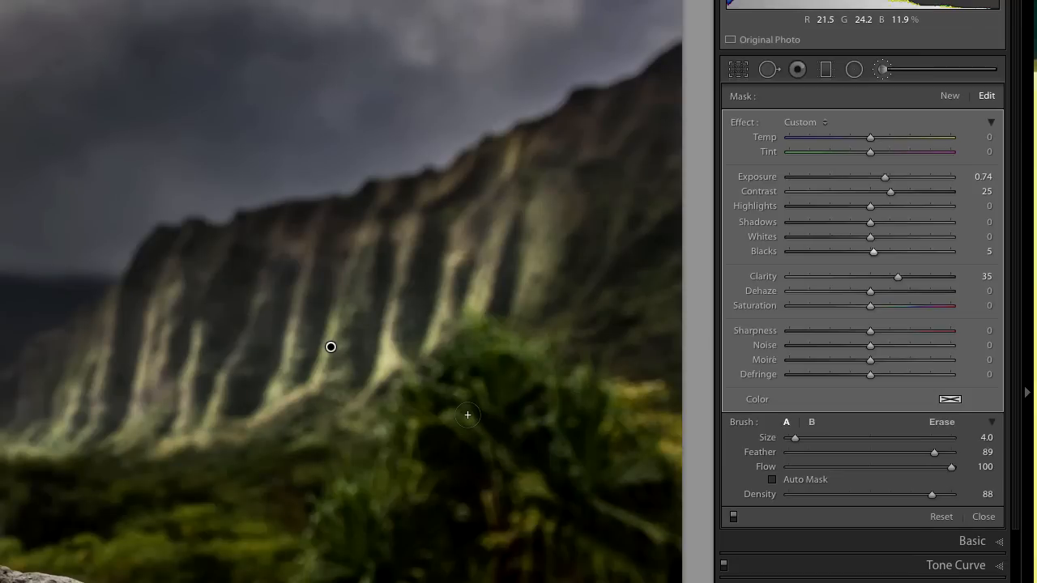
# Set the mountain brush's blacks to −23 and check the change with the adjustment off and on.
pyautogui.press('alt')
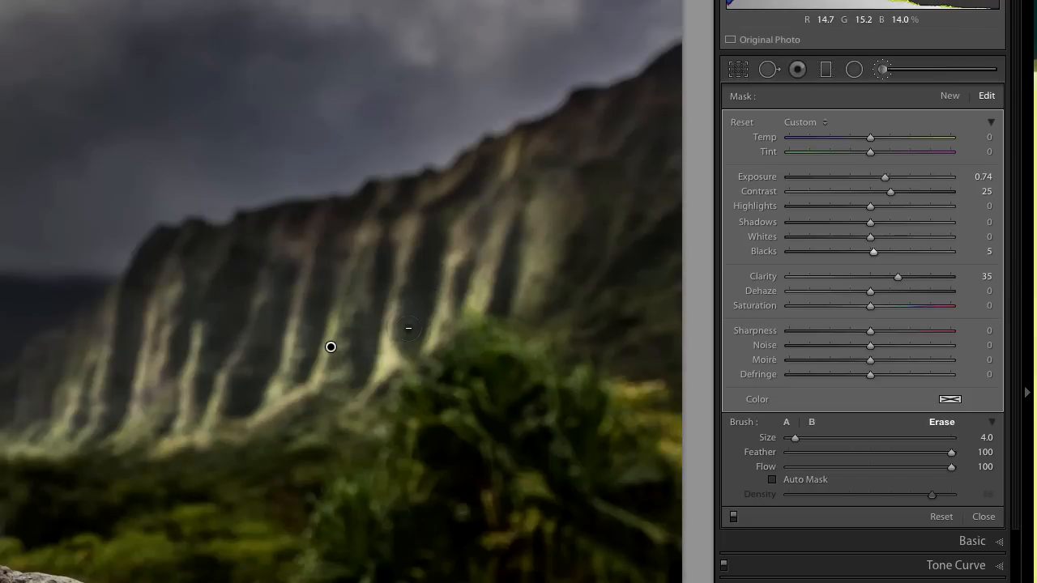
pyautogui.click(857, 253)
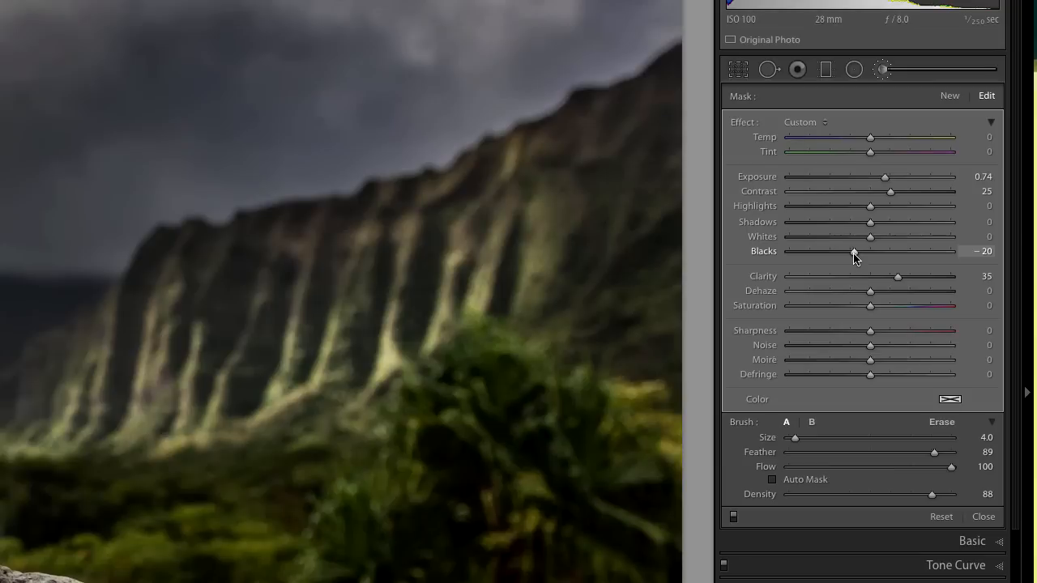
pyautogui.click(733, 520)
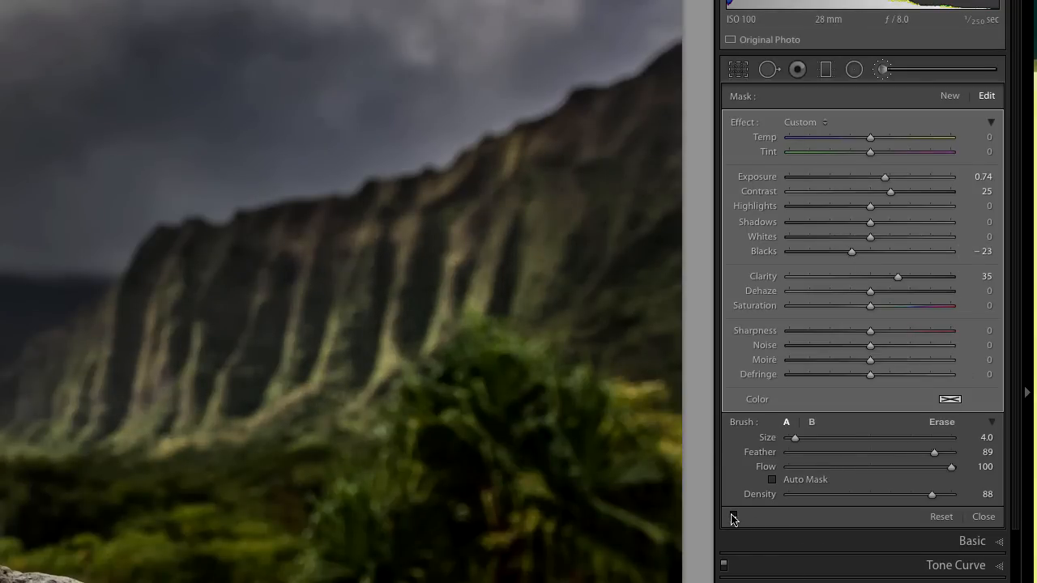
pyautogui.click(734, 517)
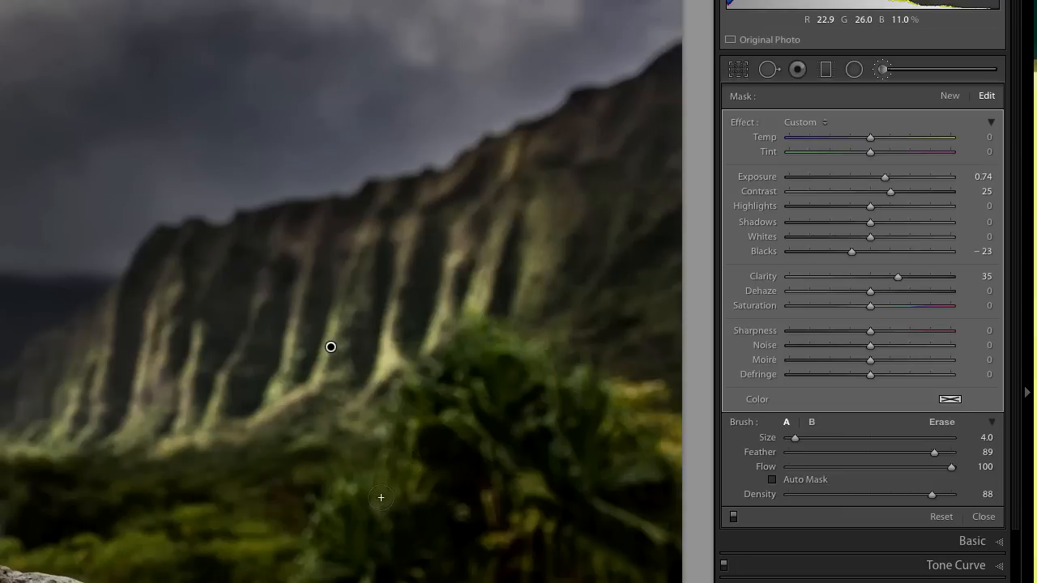
# Extend the same brush adjustment over the green plants in front of the mountain at size 6.0, and compare it off and on.
pyautogui.press(']')
pyautogui.press(']')
pyautogui.moveTo(354, 507)
pyautogui.mouseDown()
pyautogui.moveTo(392, 487)
pyautogui.moveTo(367, 492)
pyautogui.moveTo(371, 484)
pyautogui.moveTo(321, 580)
pyautogui.mouseUp()
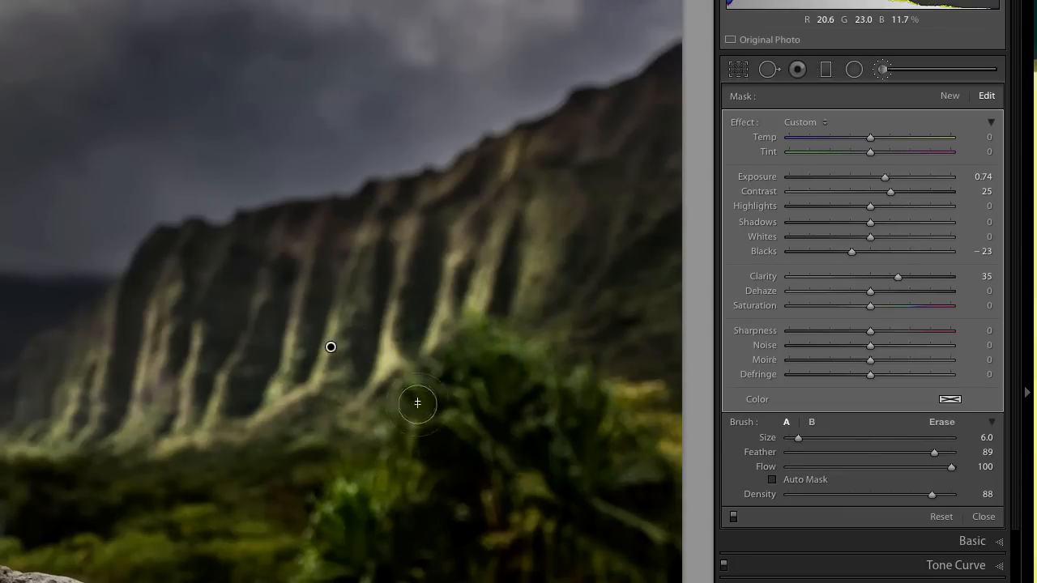
pyautogui.moveTo(477, 336)
pyautogui.mouseDown()
pyautogui.moveTo(456, 389)
pyautogui.moveTo(530, 457)
pyautogui.moveTo(648, 464)
pyautogui.mouseUp()
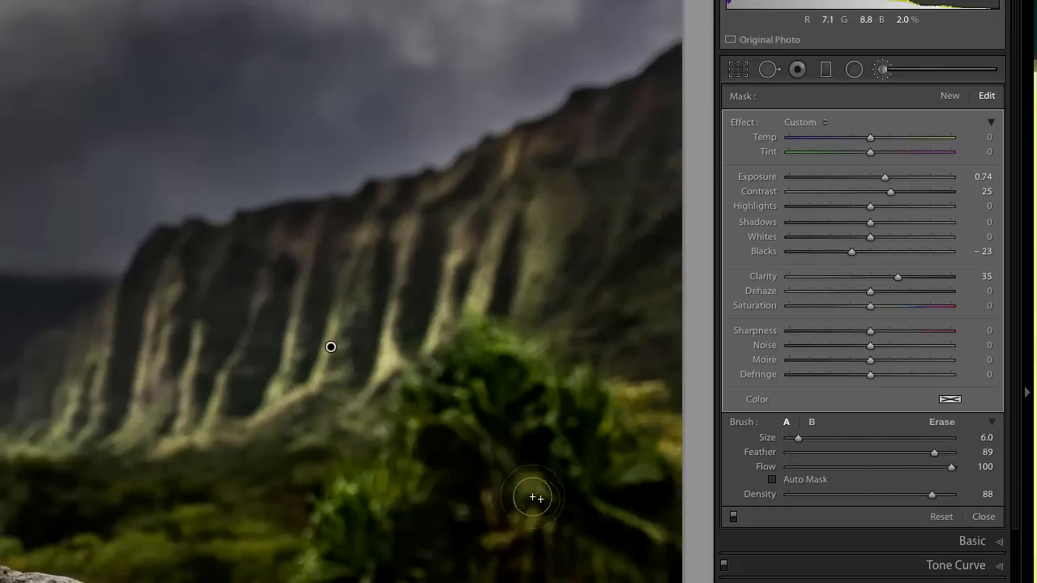
pyautogui.click(734, 520)
pyautogui.click(736, 517)
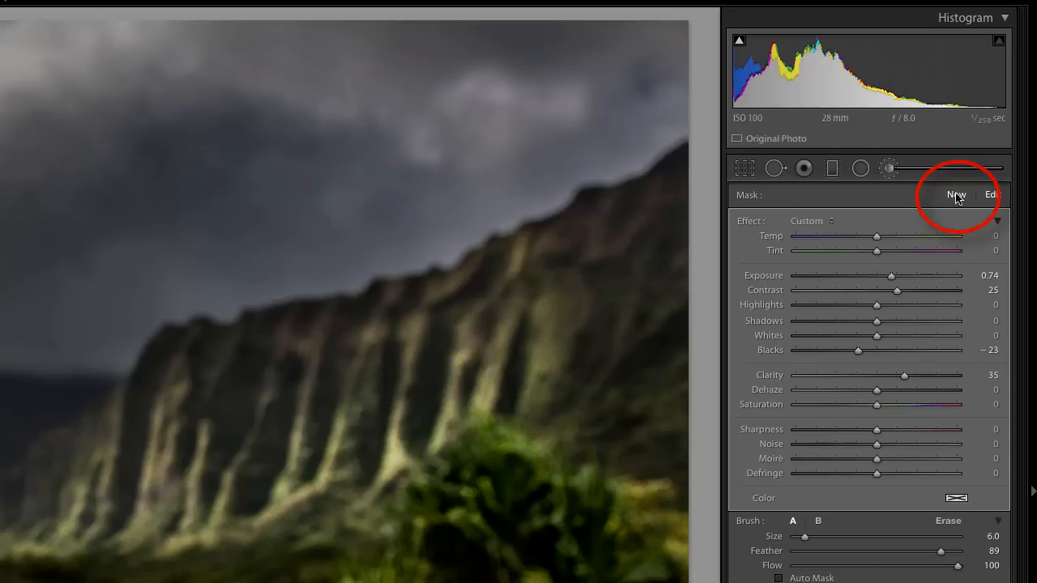
# Start a new brush adjustment with exposure −0.70, size 12.0 and Auto Mask on, and begin painting the rock right of the glass disc.
pyautogui.click(957, 196)
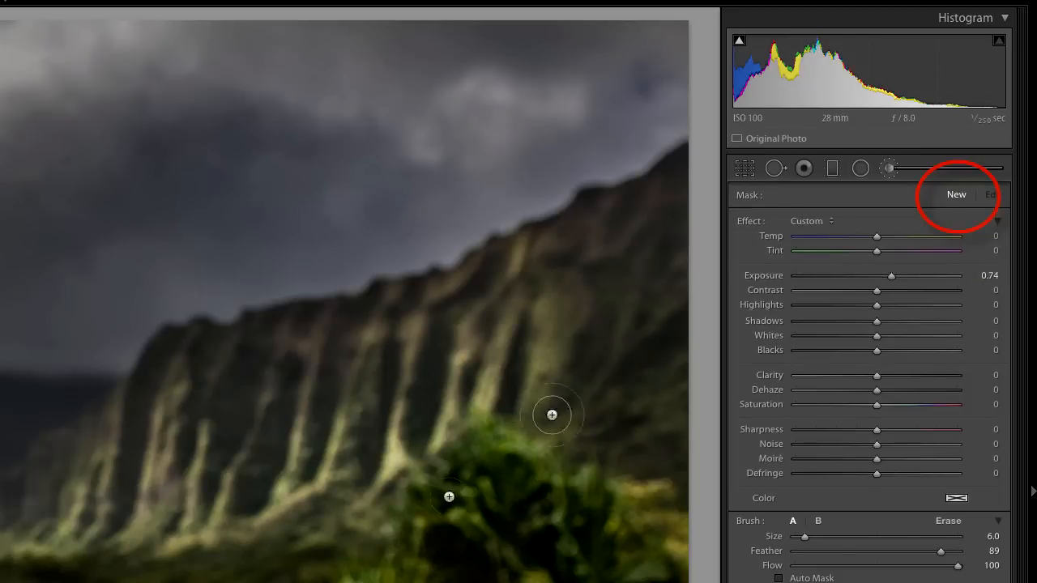
pyautogui.click(862, 277)
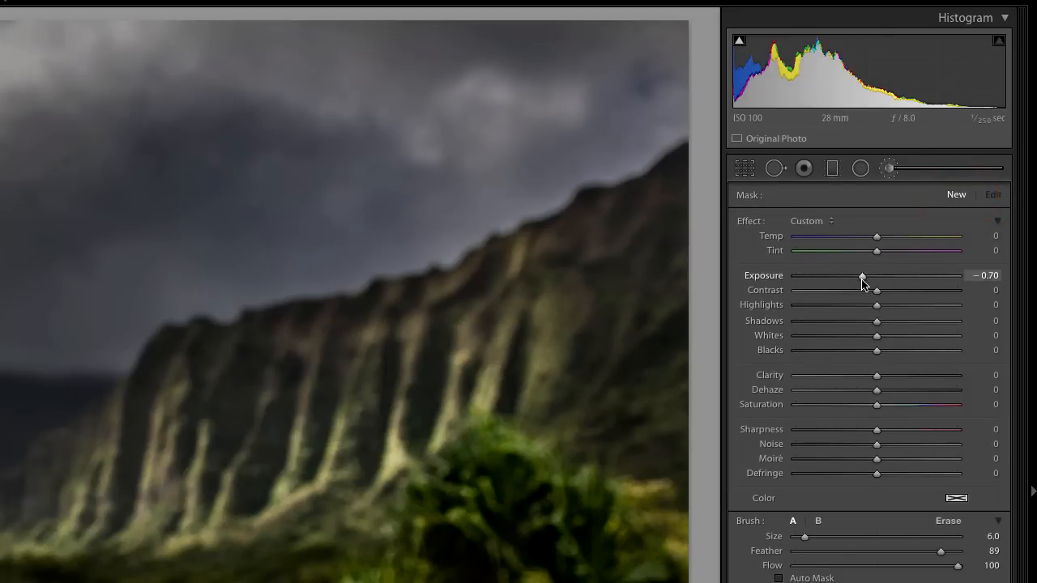
pyautogui.click(337, 445)
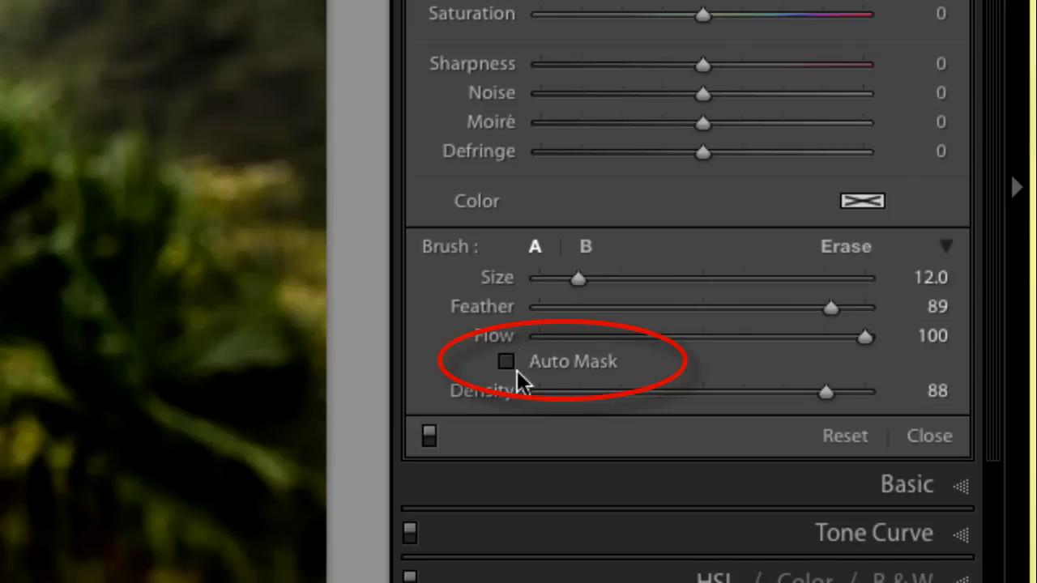
pyautogui.click(507, 363)
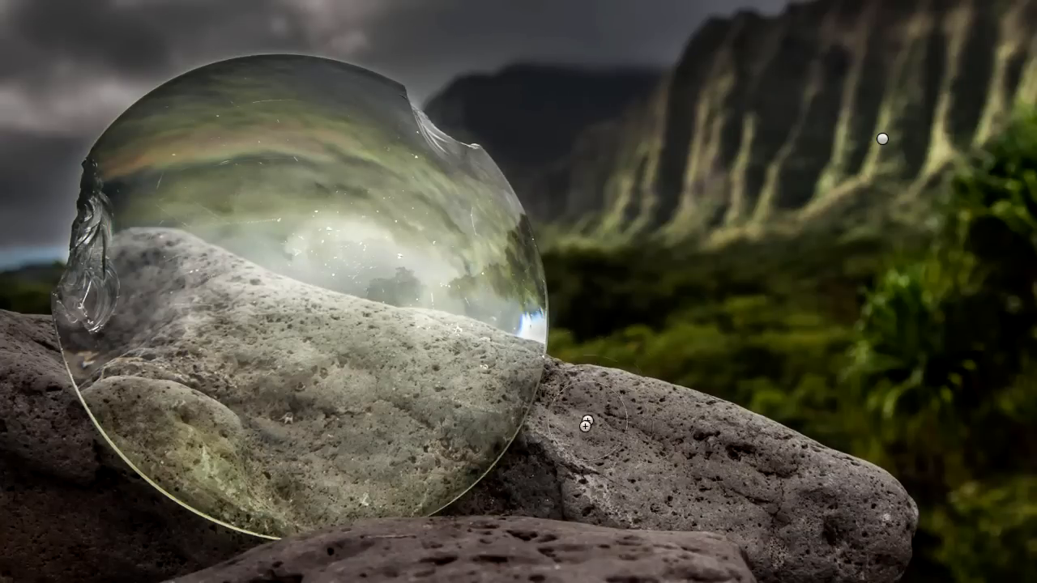
pyautogui.click(654, 429)
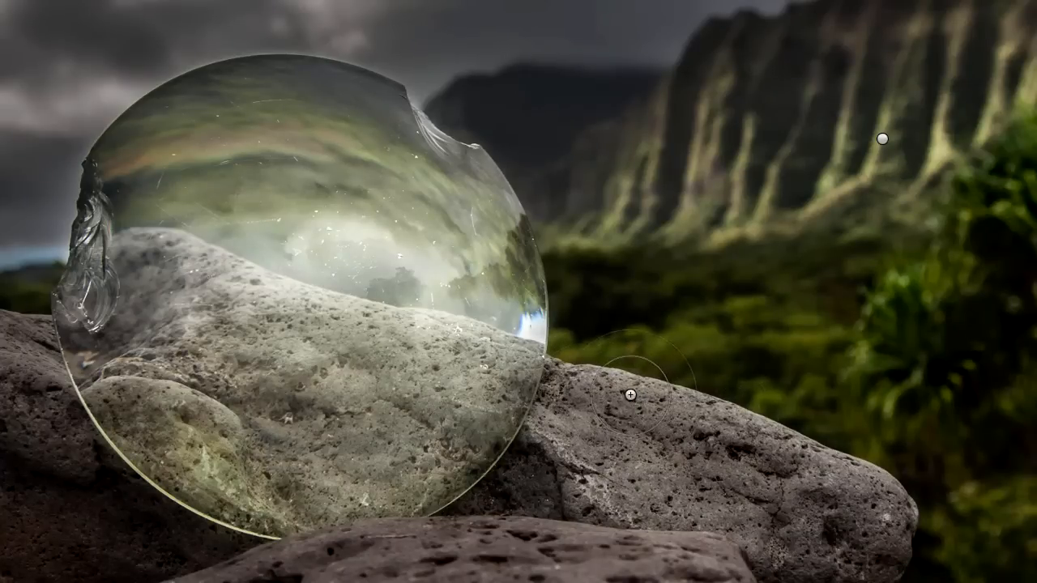